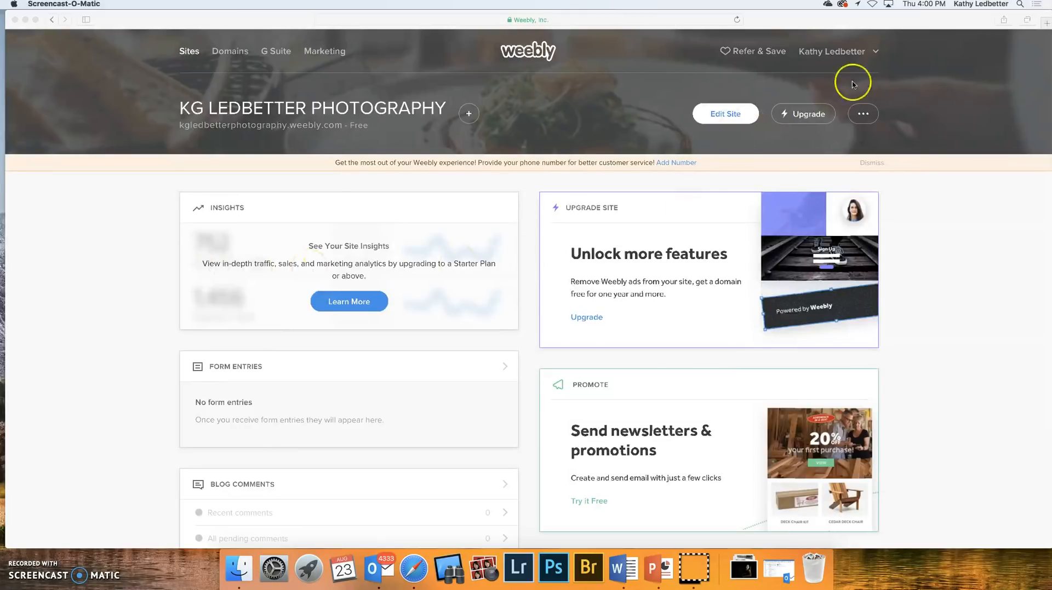
- Open the account page and examine the Edit Profile options, including those for changing email and password, without saving anything
click(844, 52)
click(844, 52)
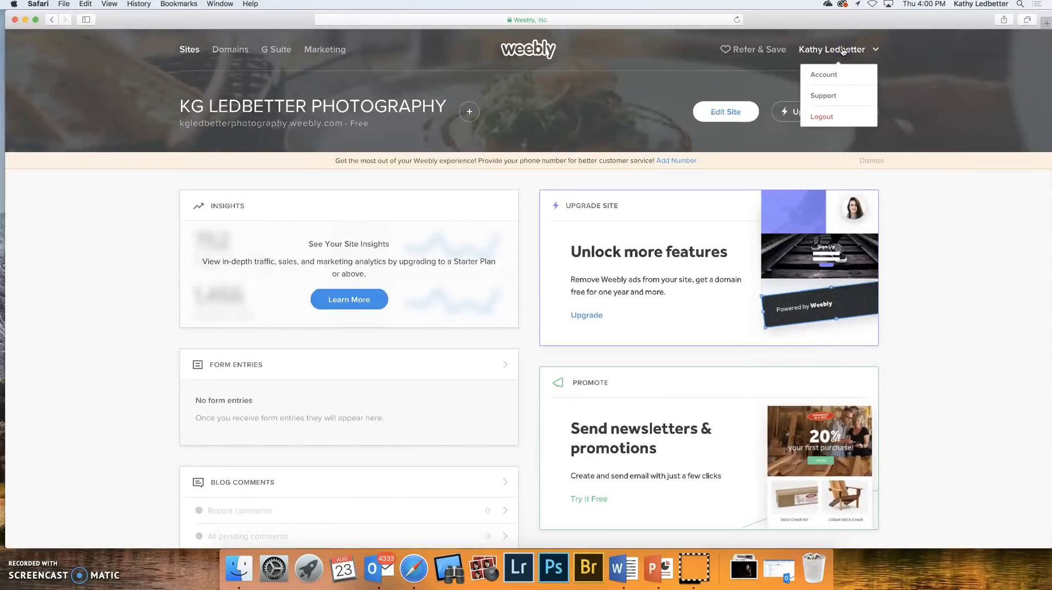
click(836, 74)
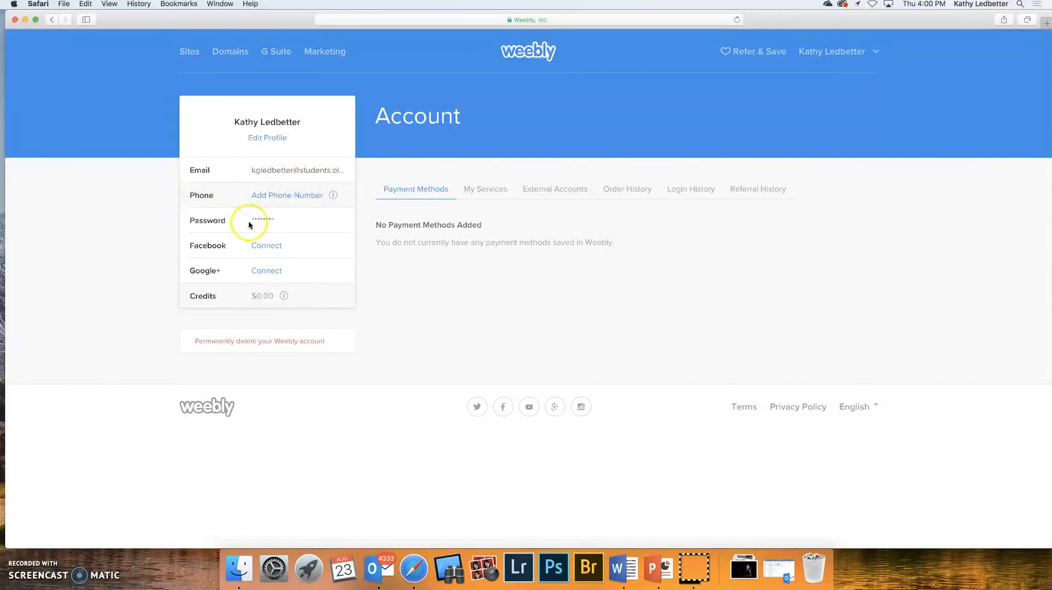
click(276, 138)
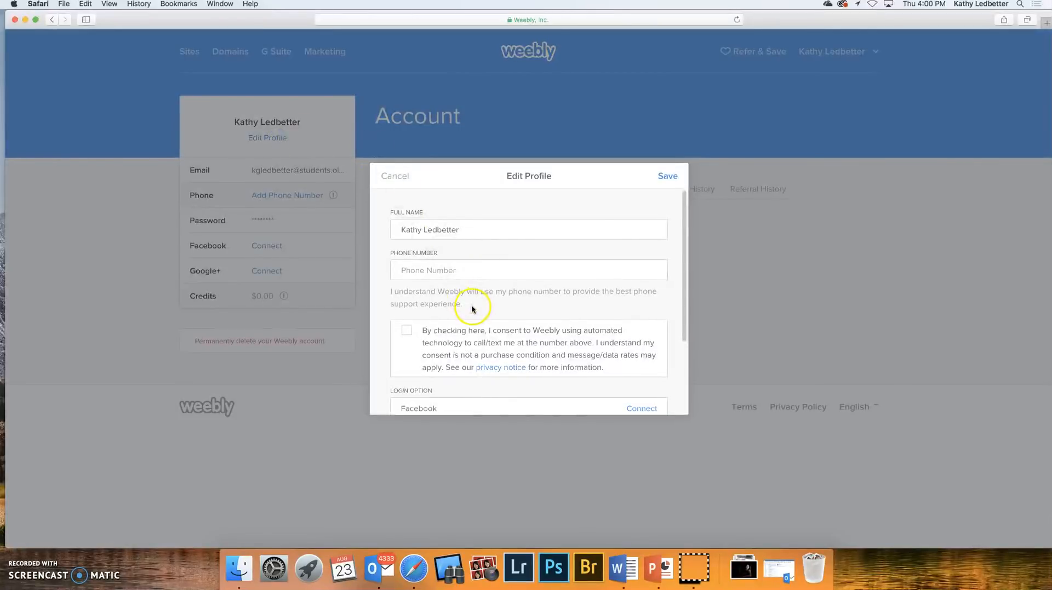
scroll(472, 309, down, 5)
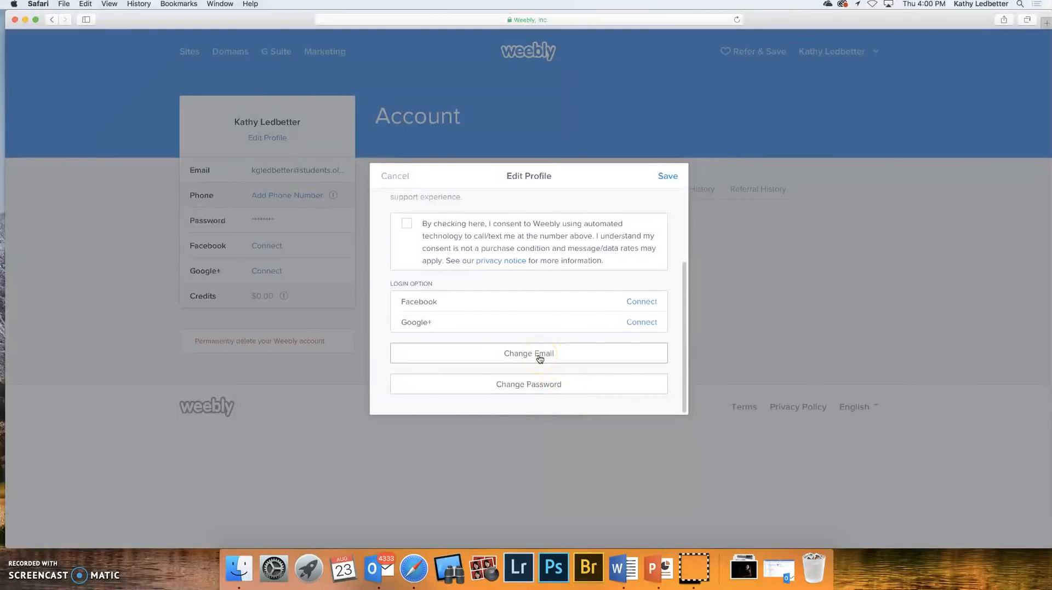
click(393, 177)
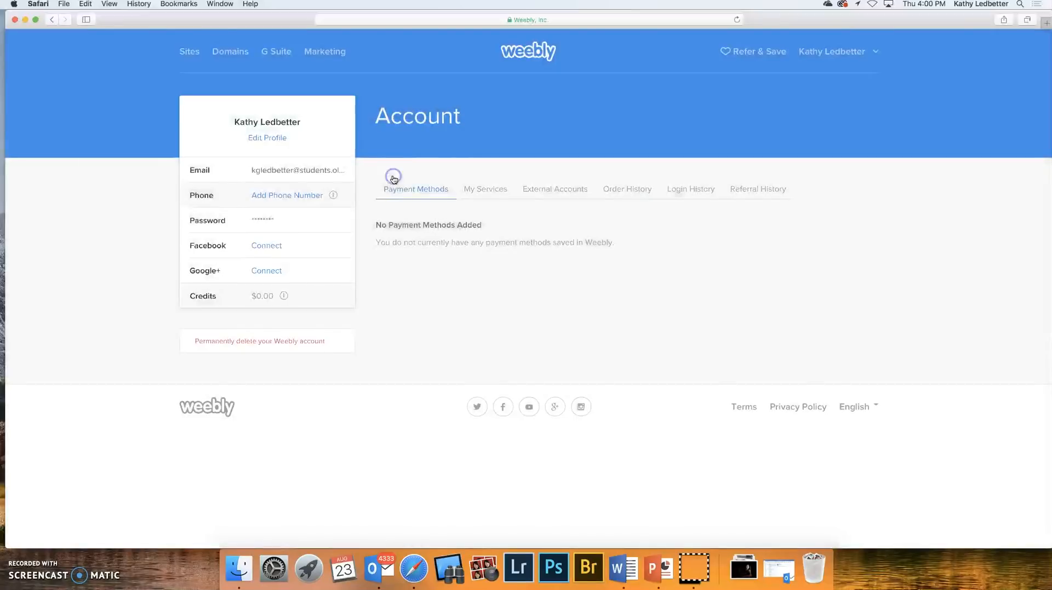
- Return to the Sites dashboard and view the list of existing sites with its Add Site option
click(189, 52)
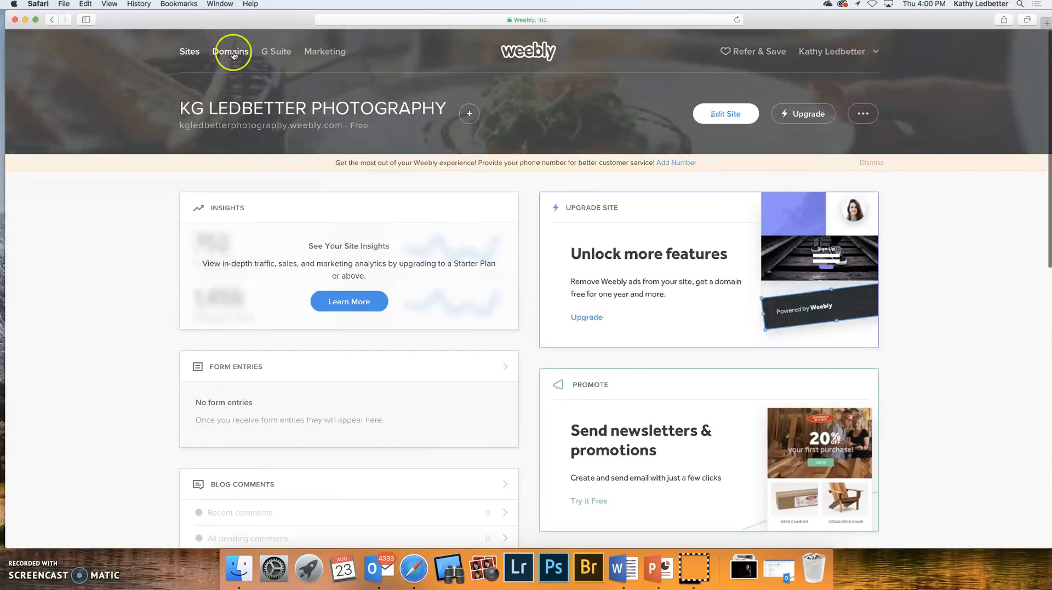
click(424, 109)
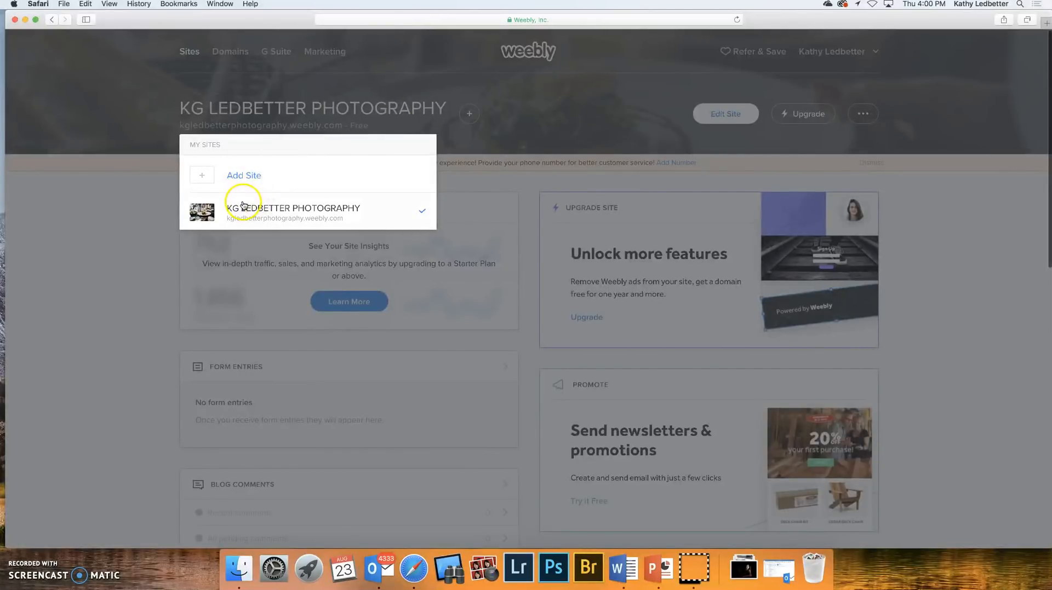
click(467, 114)
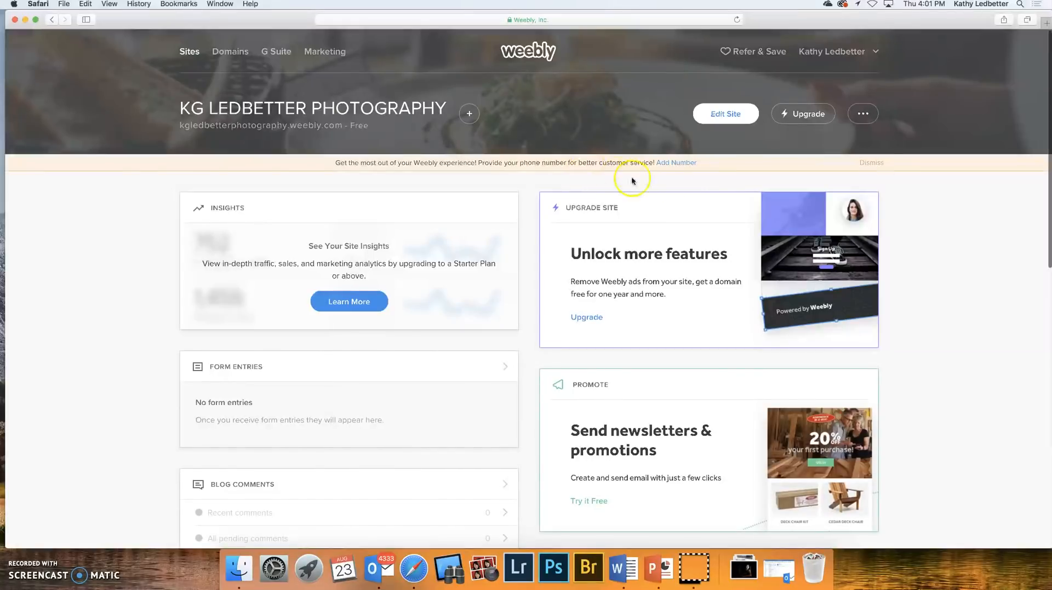
- Open the photography site for editing and display its list of pages
click(728, 116)
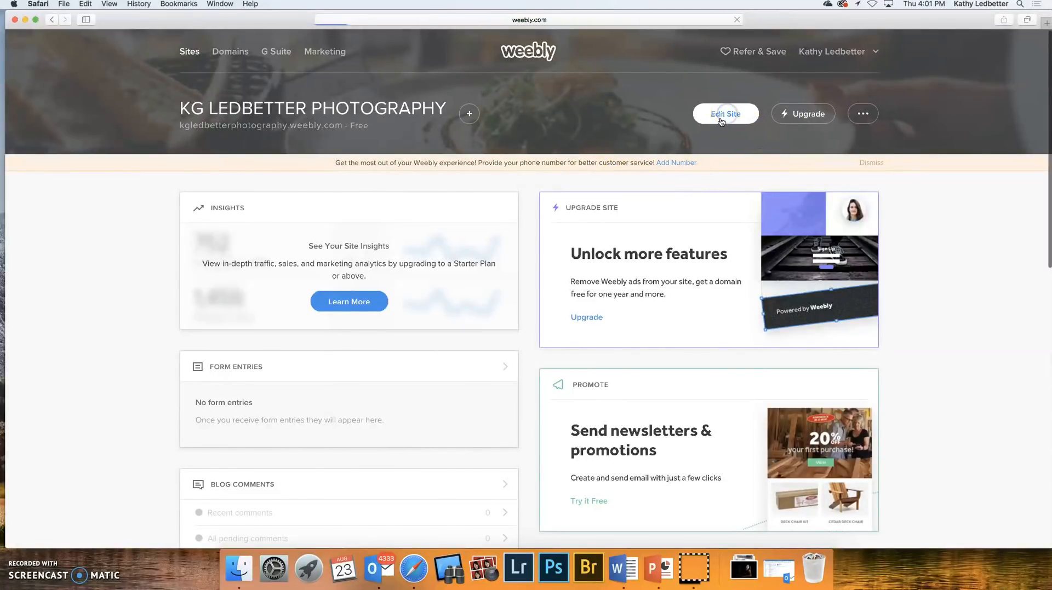
click(705, 124)
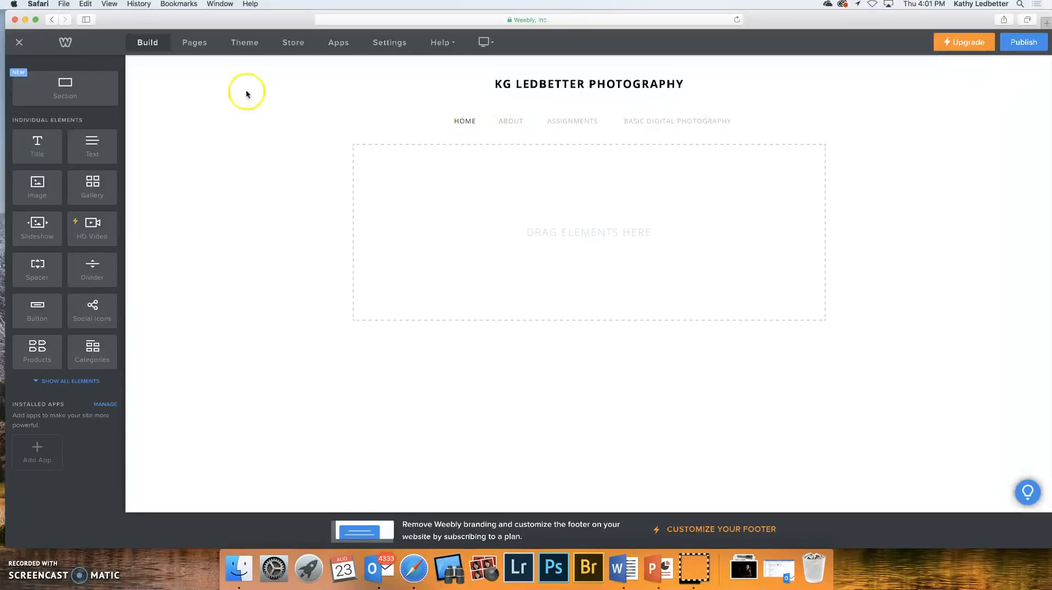
click(195, 47)
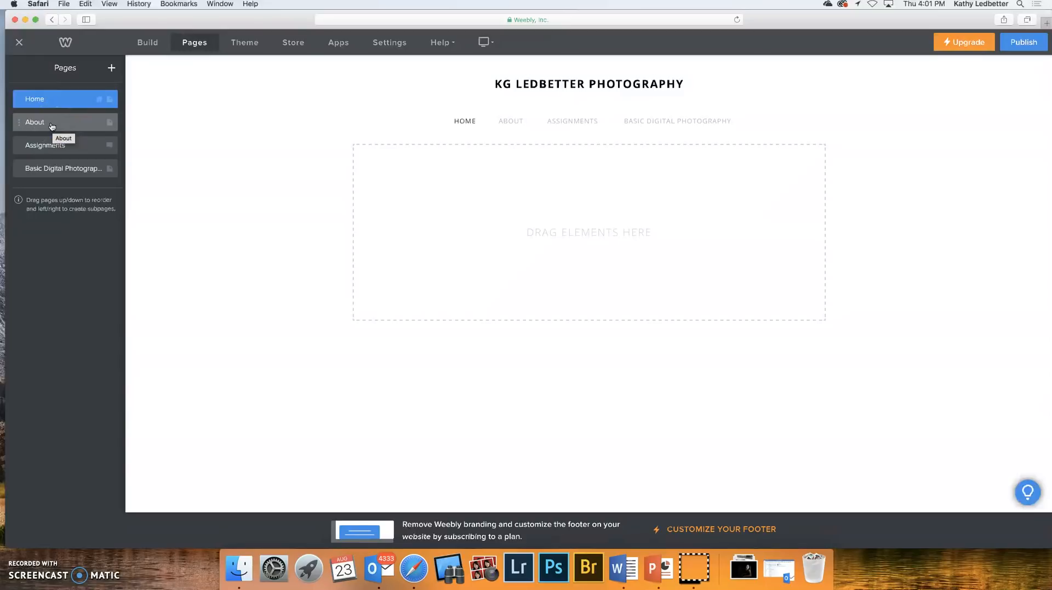
- Review the page types that can be added to the site, and return to the page list
click(112, 69)
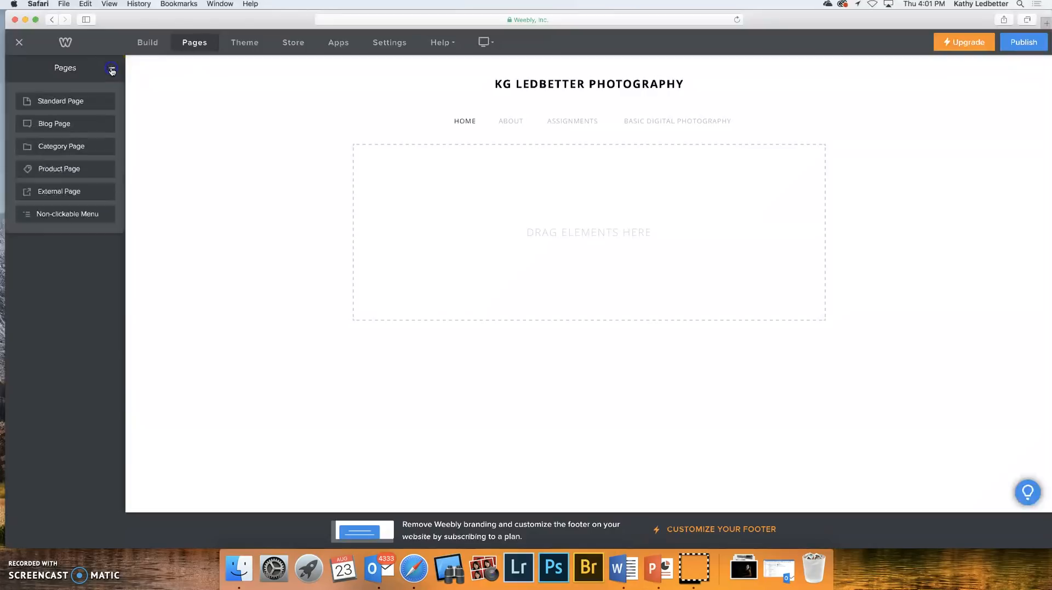
click(78, 106)
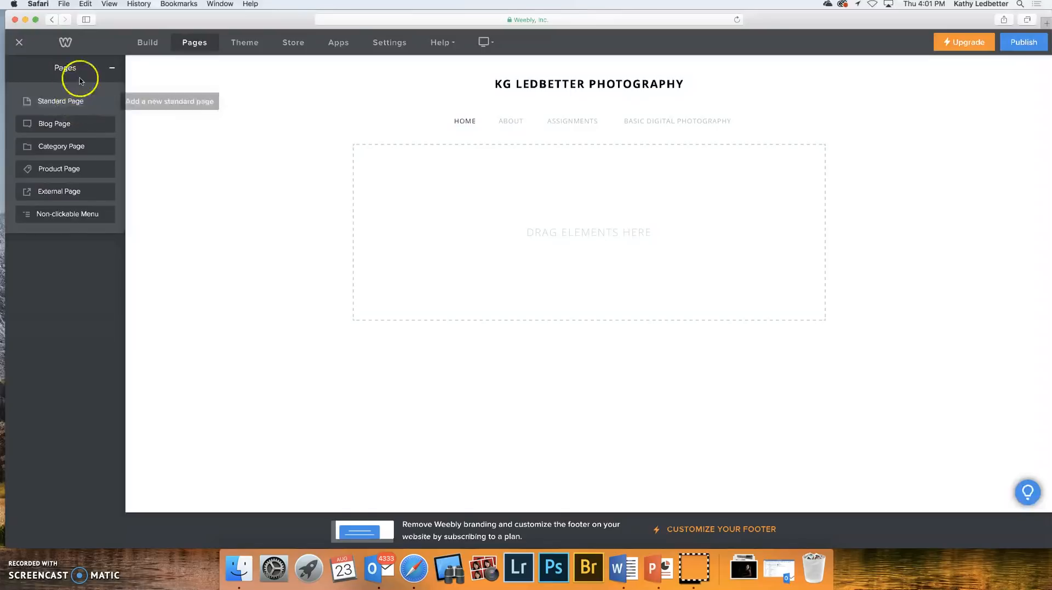
click(112, 68)
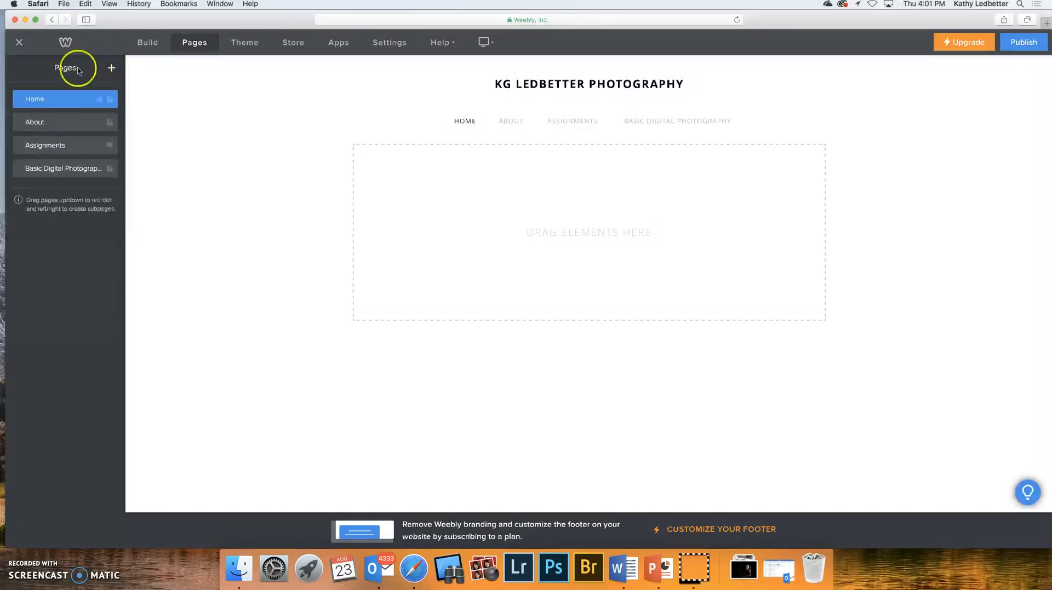
- Open the About page's settings and set its header type to Header
click(58, 124)
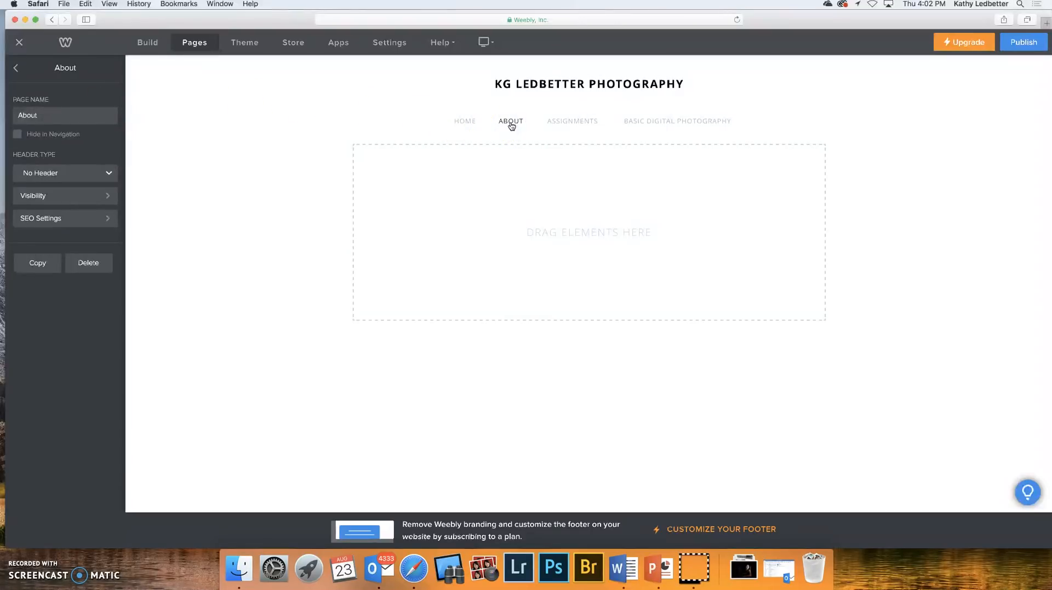
click(512, 125)
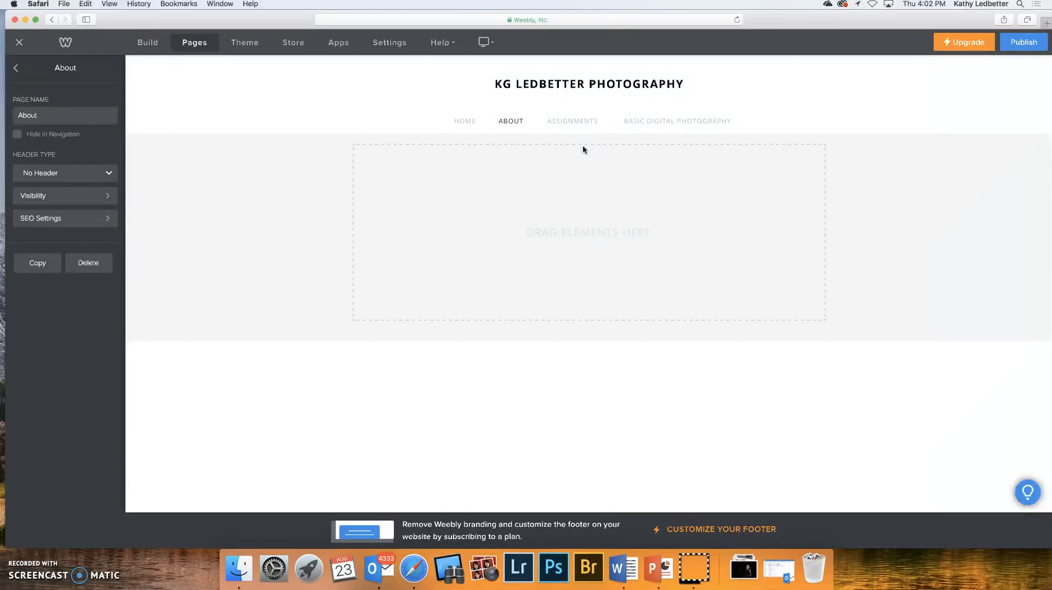
click(506, 125)
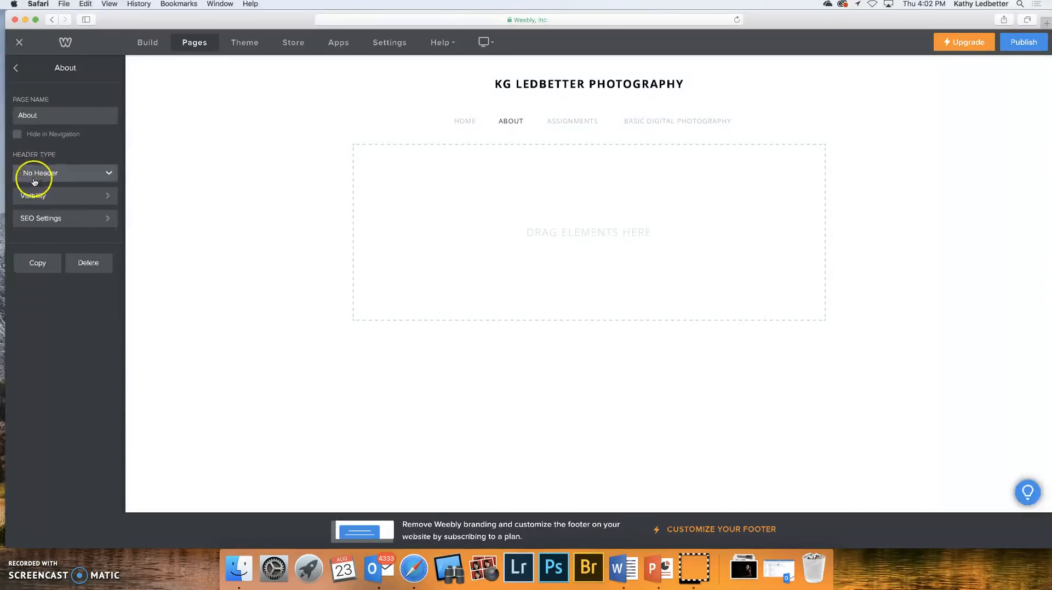
click(109, 175)
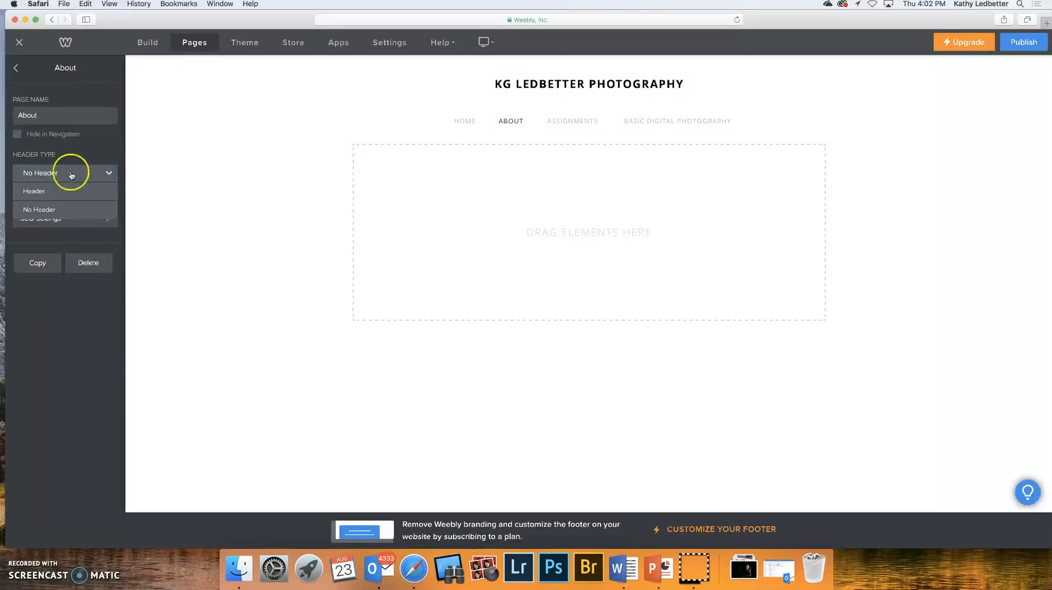
click(38, 194)
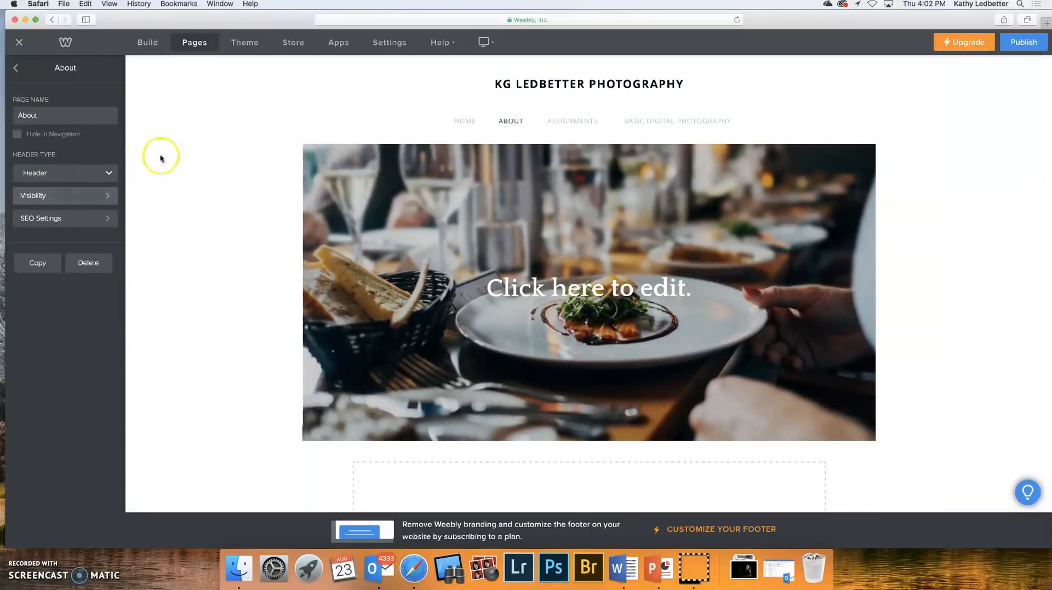
- Shrink the About page's header image to a short banner by raising its lower edge
click(405, 192)
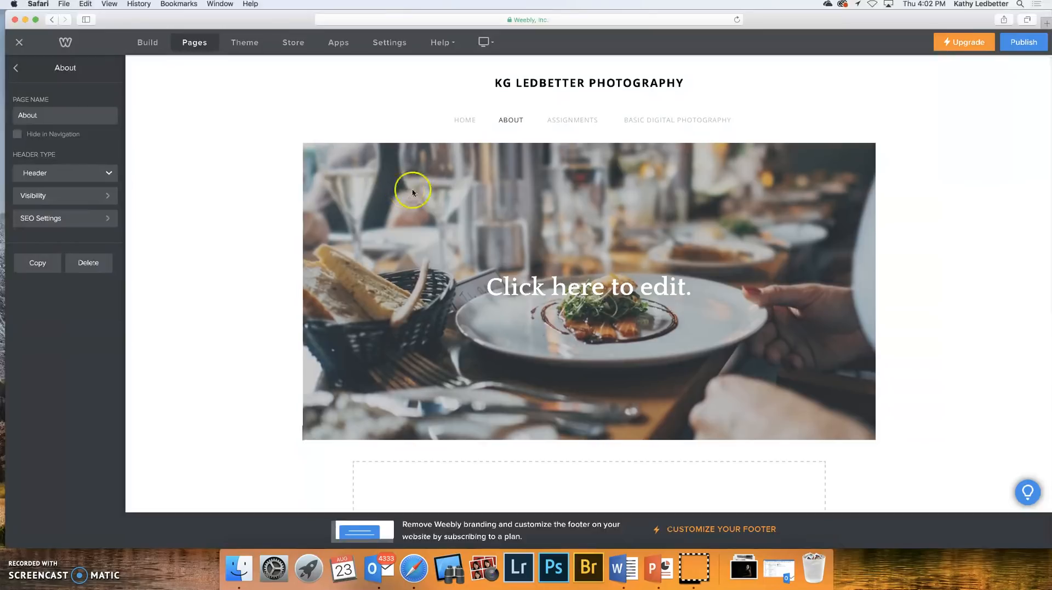
click(857, 435)
drag(838, 418, 837, 171)
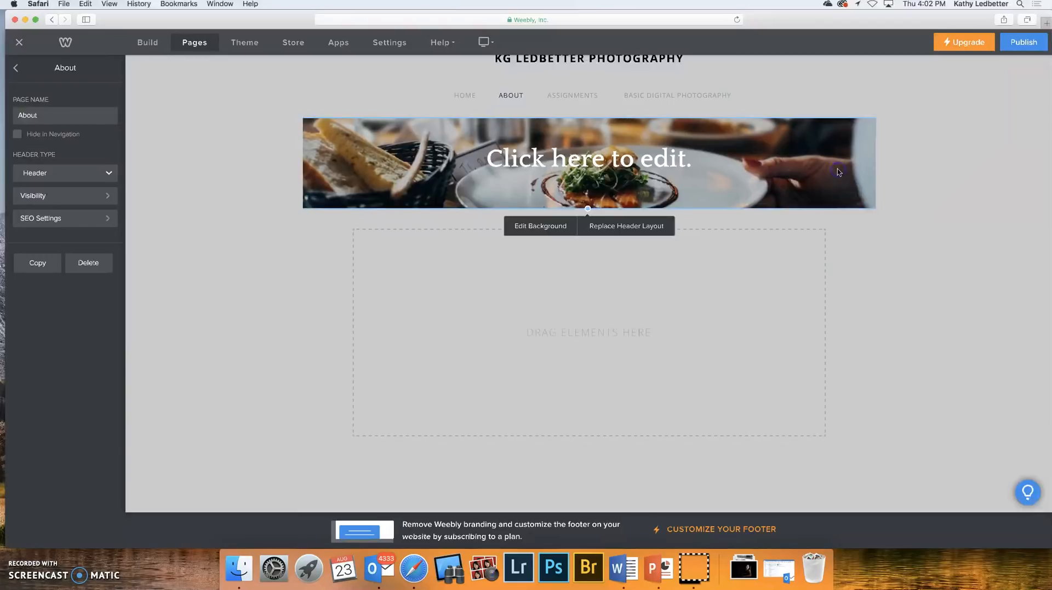
- Replace the placeholder text in the header banner with the title "About"
click(632, 164)
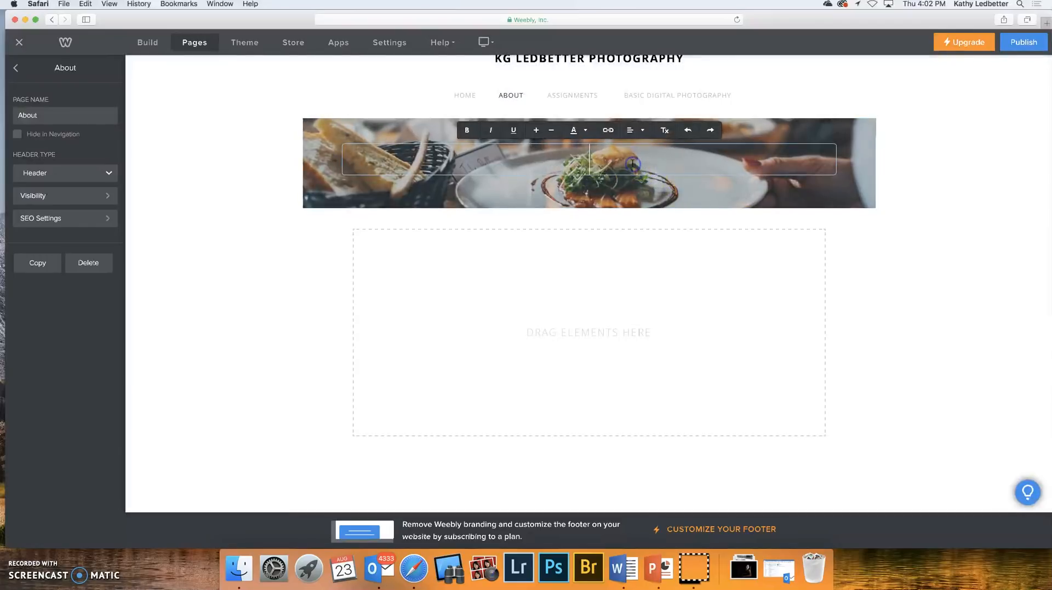
text(About)
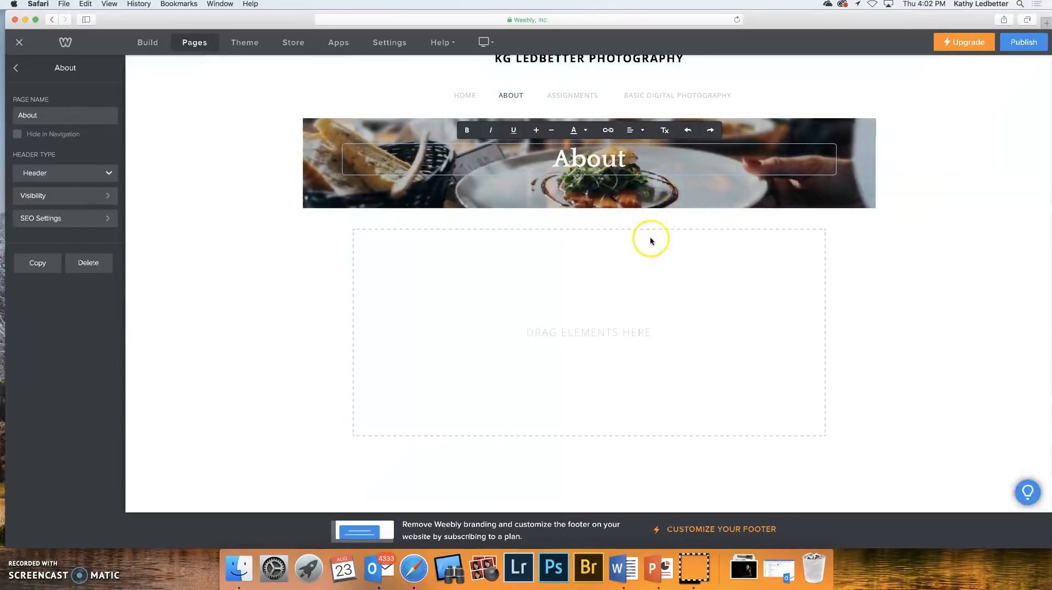
click(864, 191)
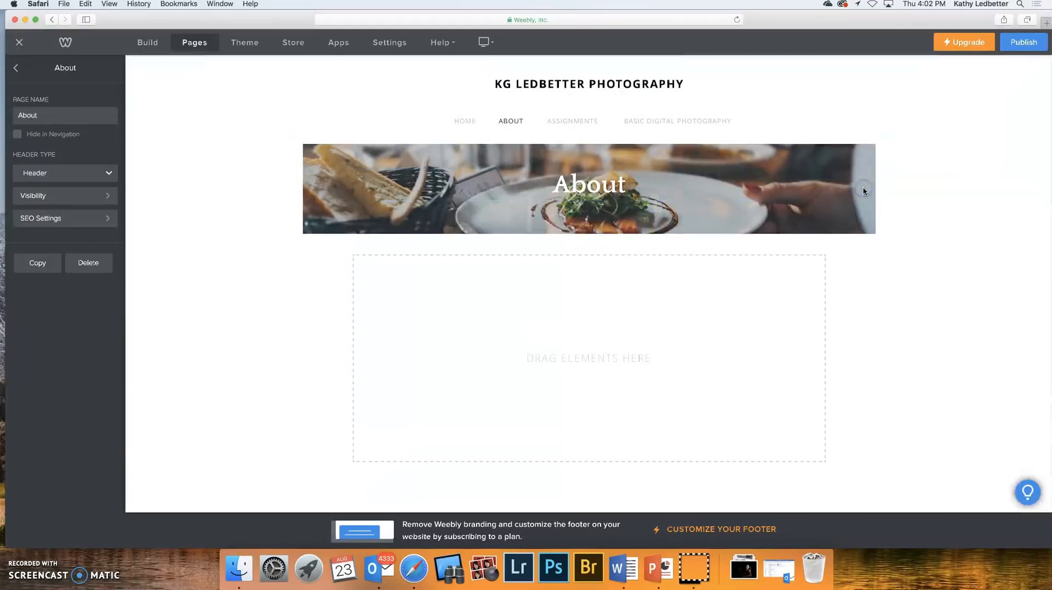
- Change the About header's background type to Color
click(864, 191)
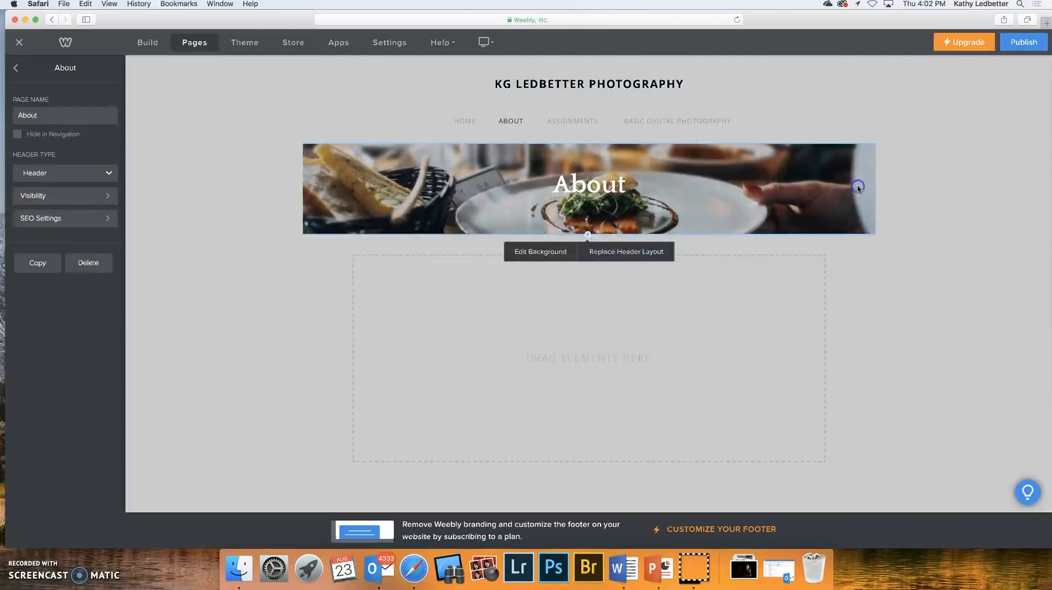
click(532, 254)
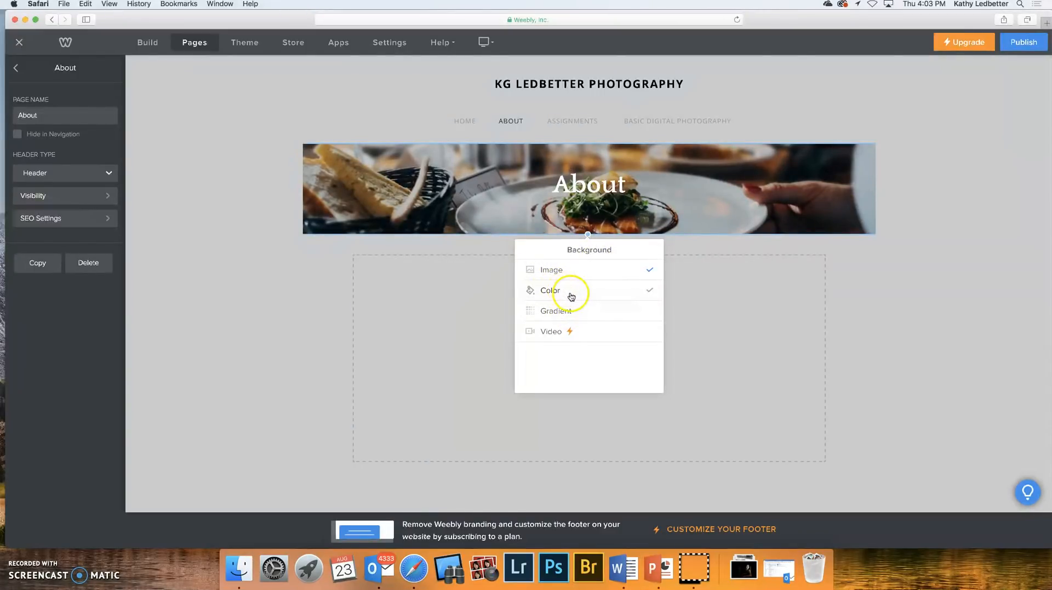
click(564, 311)
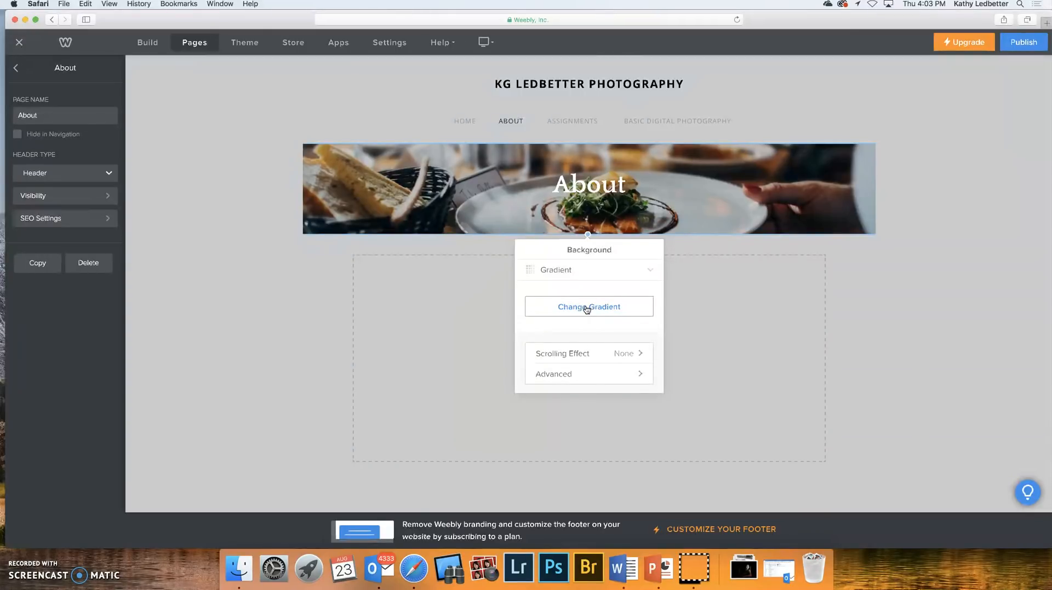
click(649, 271)
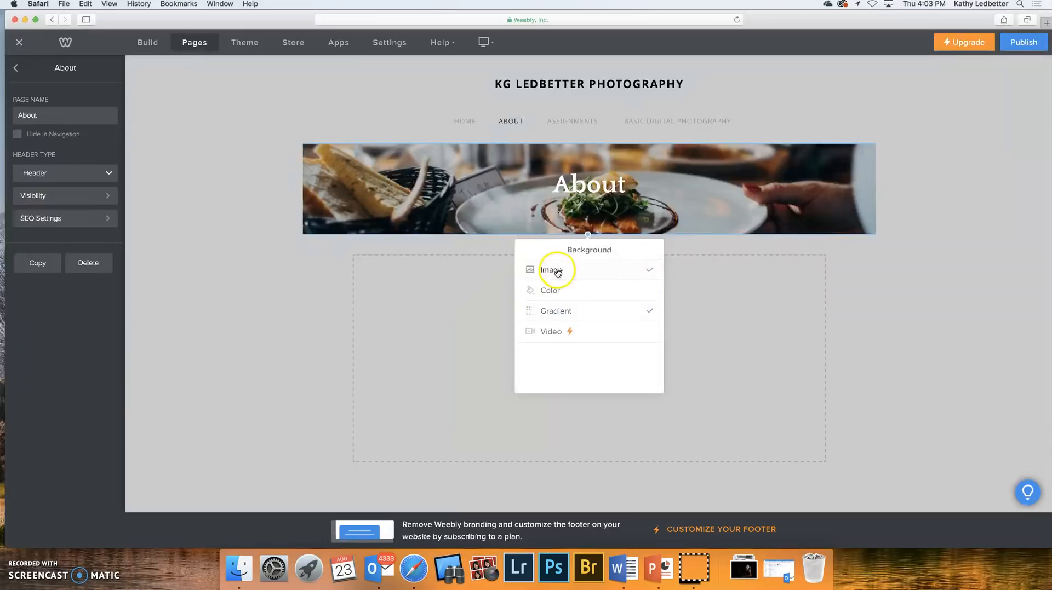
click(559, 290)
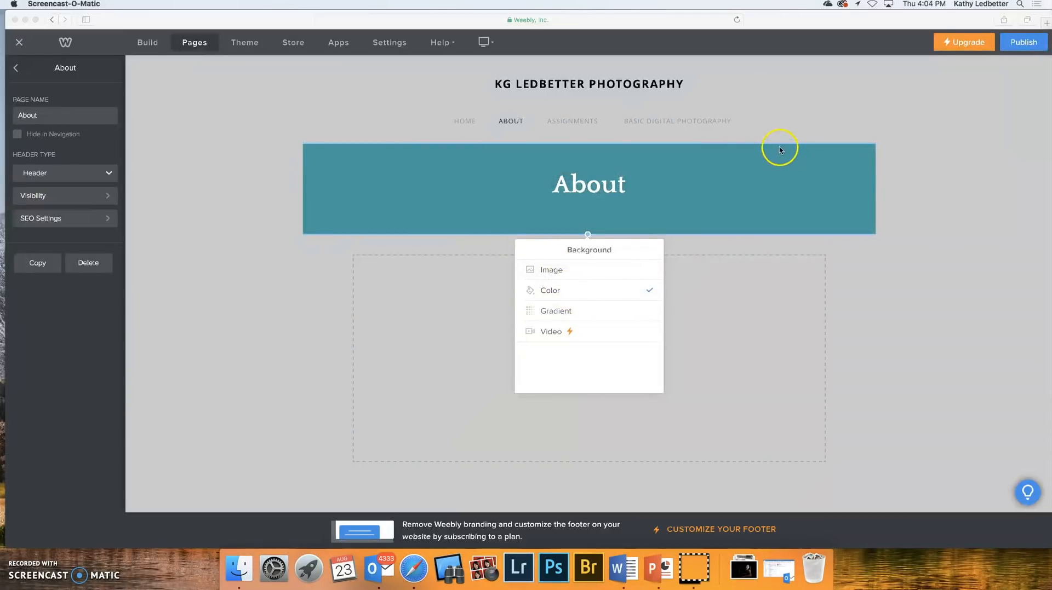
- Set the header's background color to teal #159a9e and close the background settings
click(558, 292)
click(557, 292)
click(597, 305)
click(628, 328)
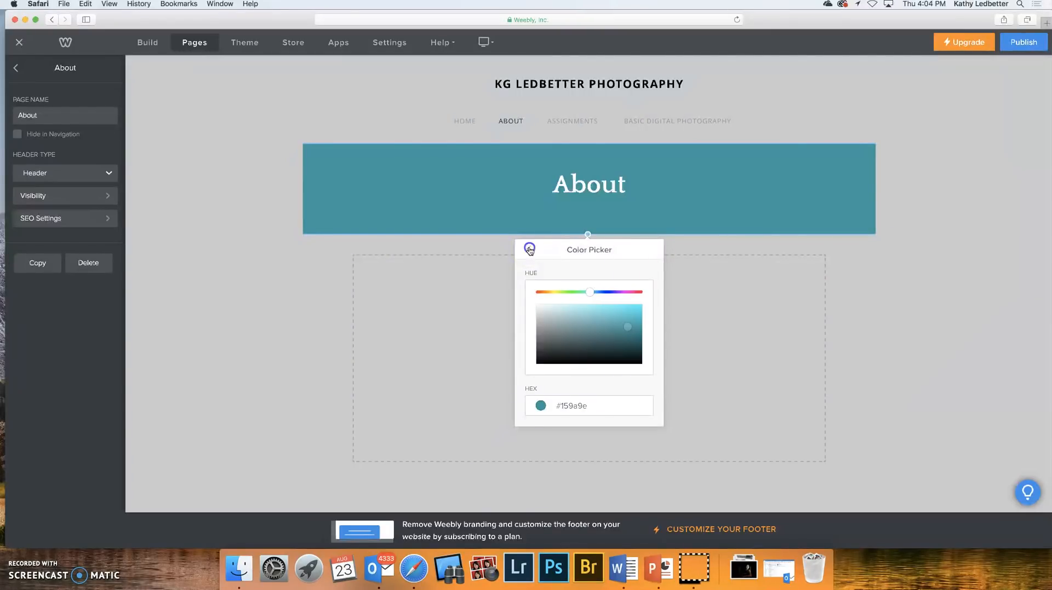
click(529, 252)
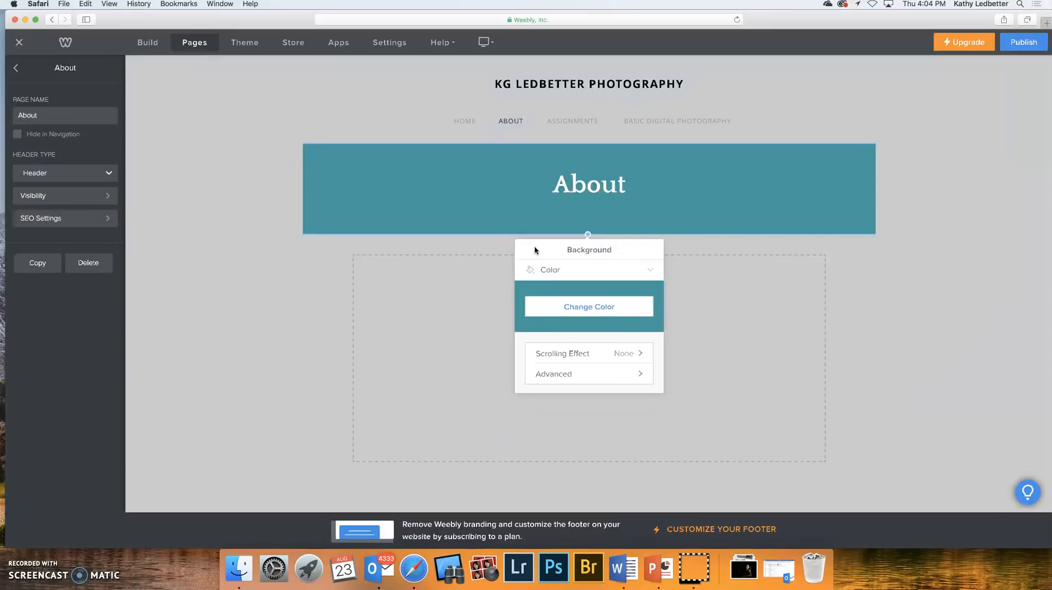
click(535, 249)
click(651, 272)
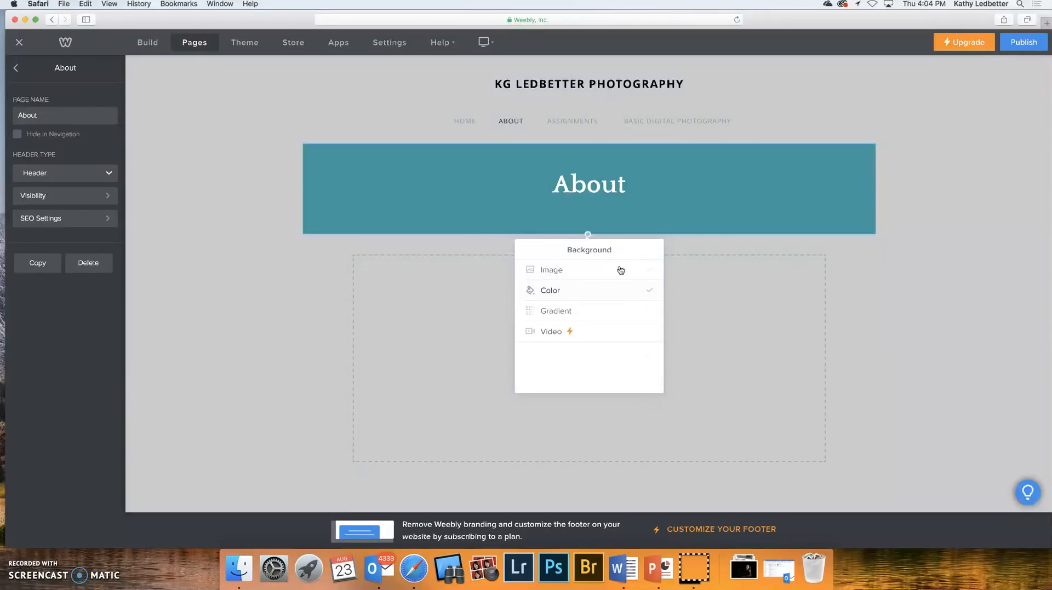
click(429, 251)
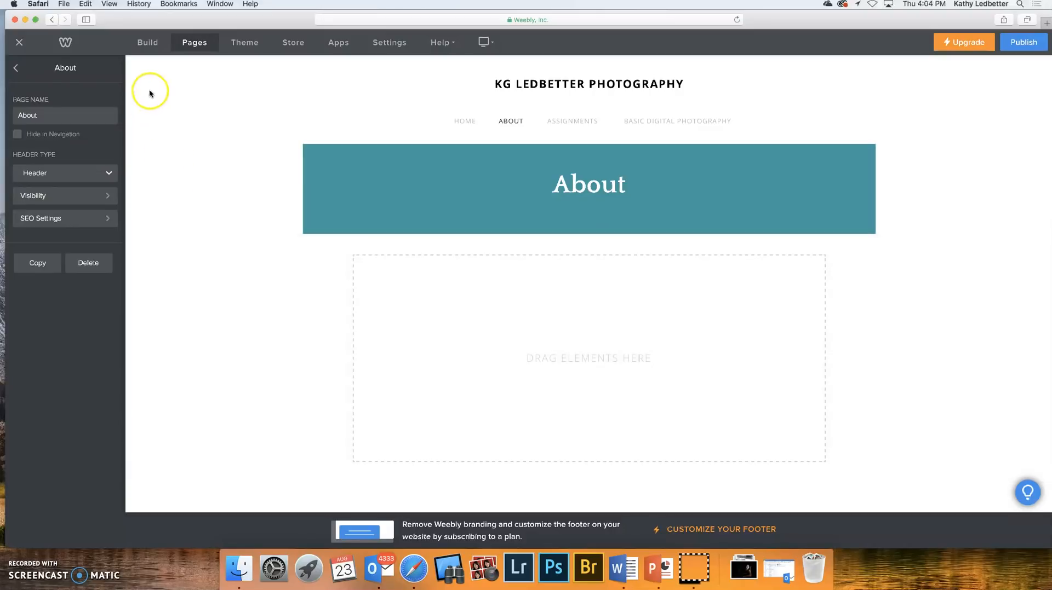
- Add a Text element to the empty content area below the About header
click(147, 47)
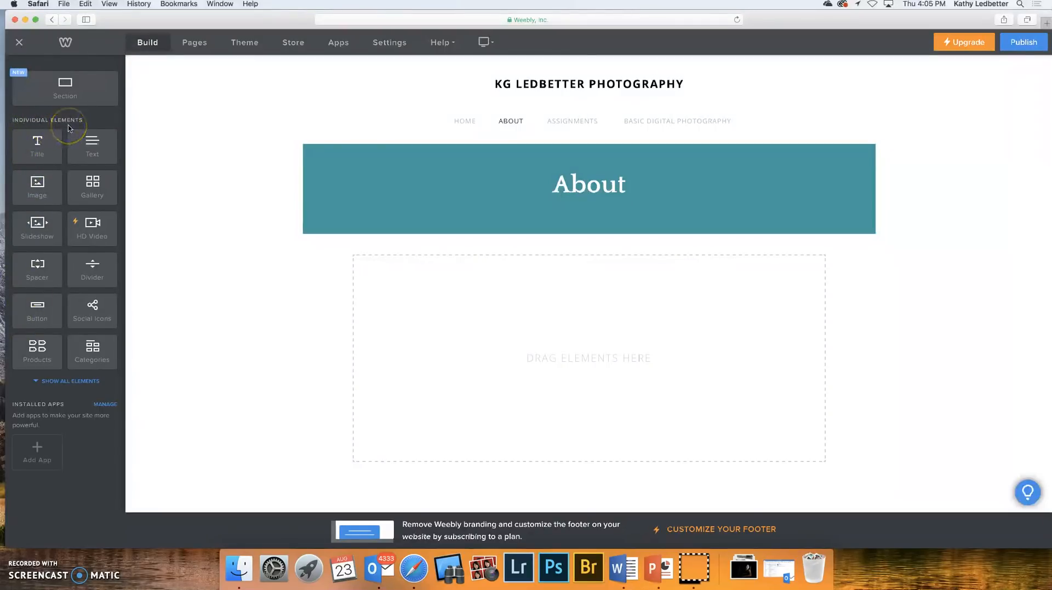
click(36, 452)
click(33, 459)
drag(96, 142, 578, 310)
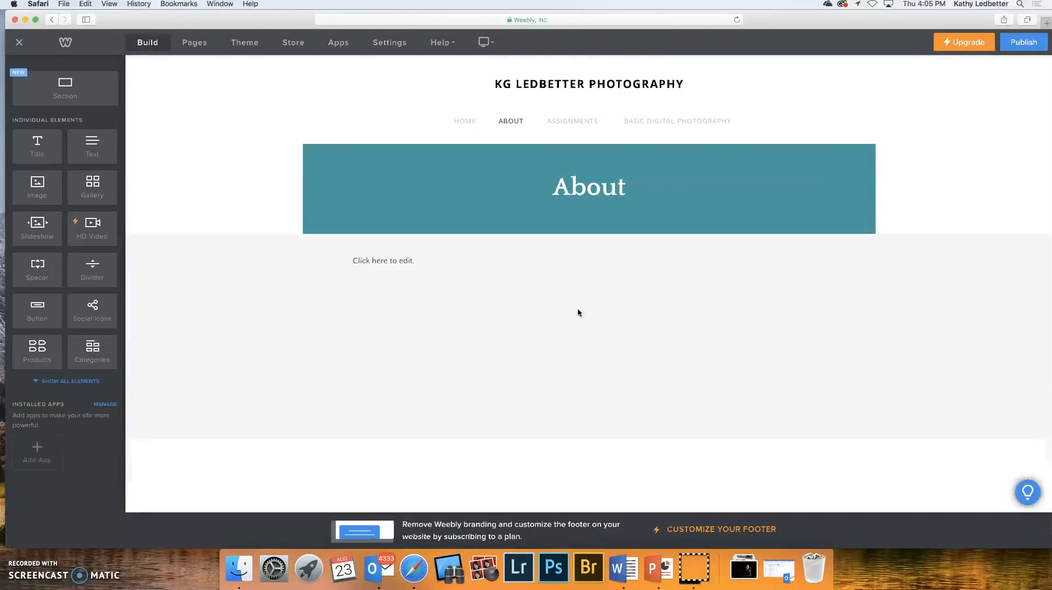
- Fill the Text element with a one-sentence greeting that gives the teacher's name and says she teaches Digital Photography at Olathe North
click(371, 262)
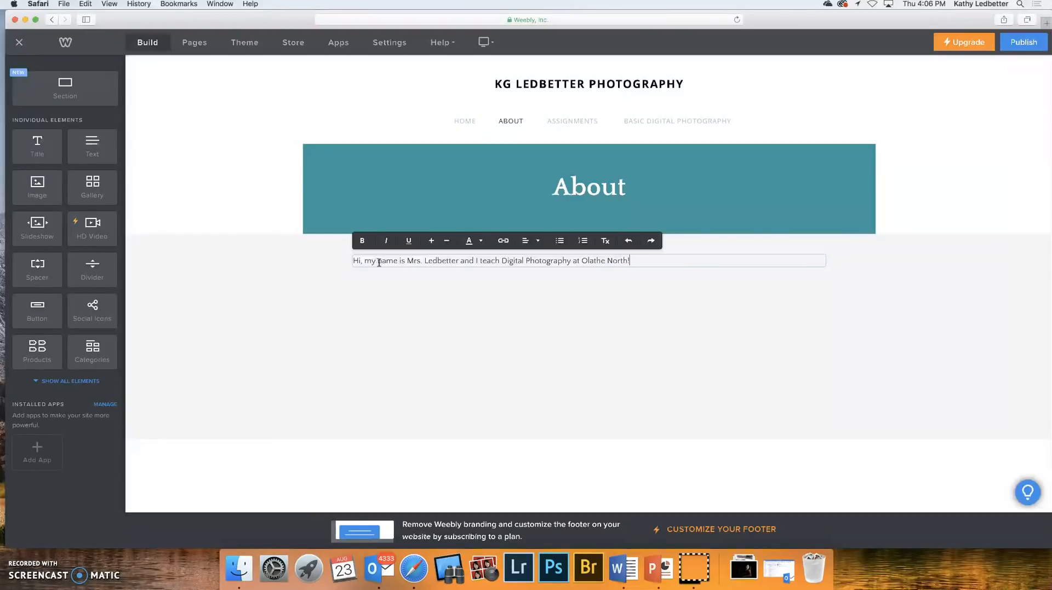
click(633, 263)
- Add an Image element above the greeting text and open its image upload dialog
click(31, 187)
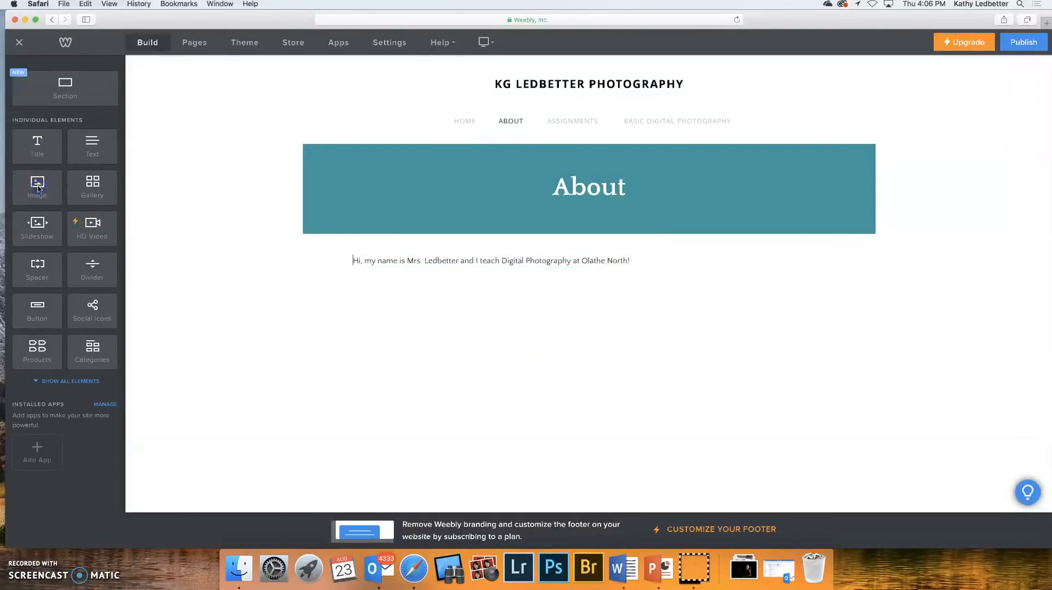
drag(39, 189, 555, 250)
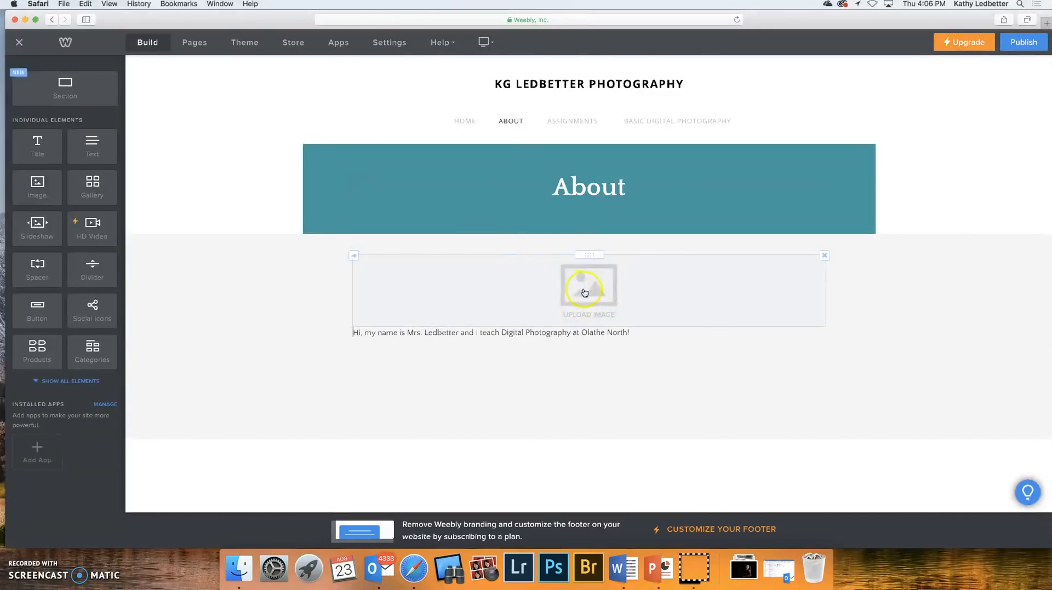
click(586, 296)
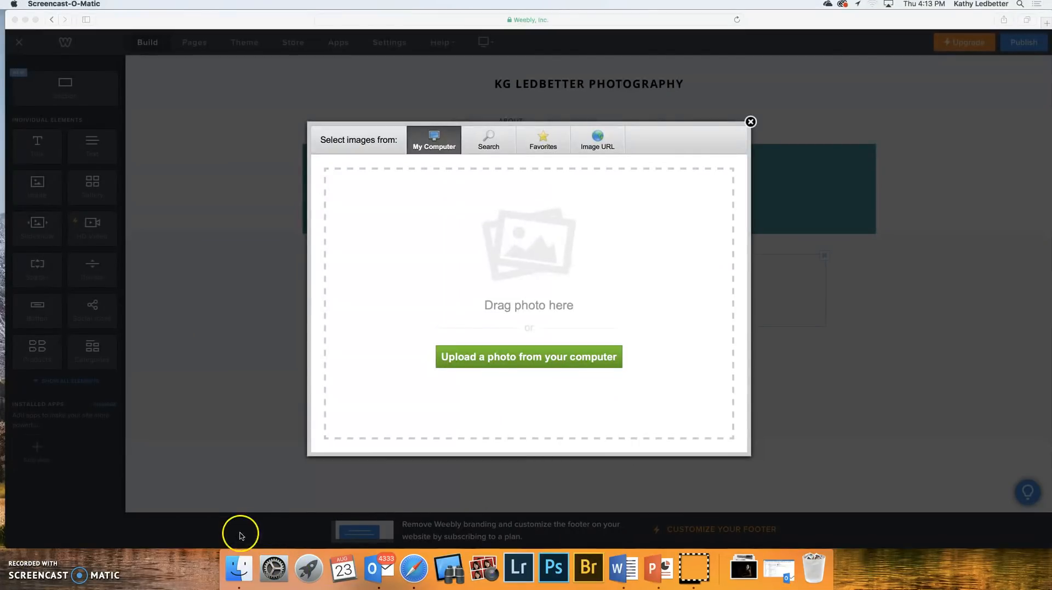
- Switch to Finder and upload IMG_9893.jpg from the Family Pictures folder into the image element
click(236, 568)
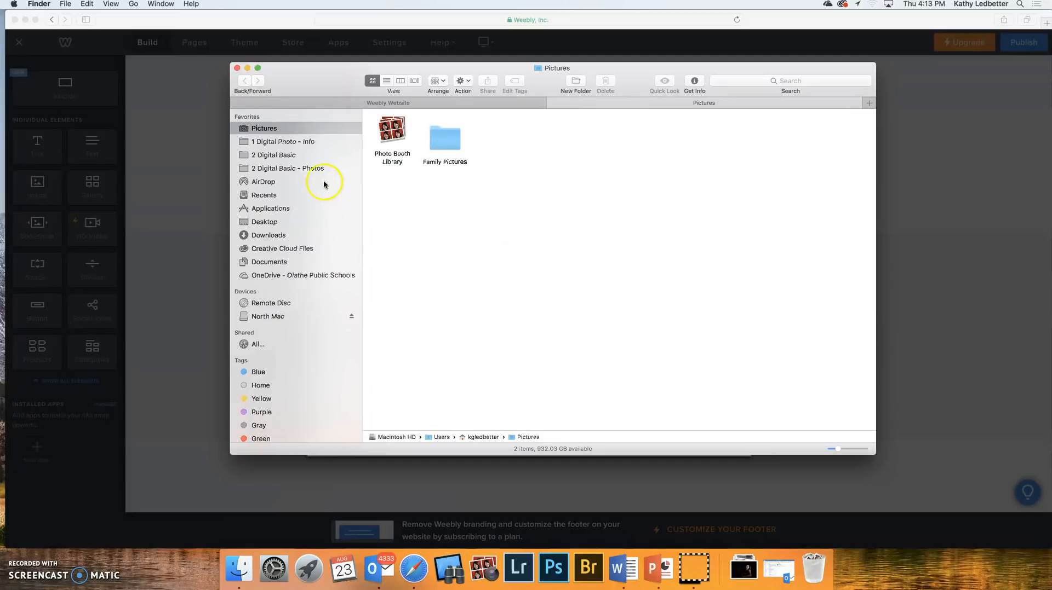
scroll(268, 131, down, 1)
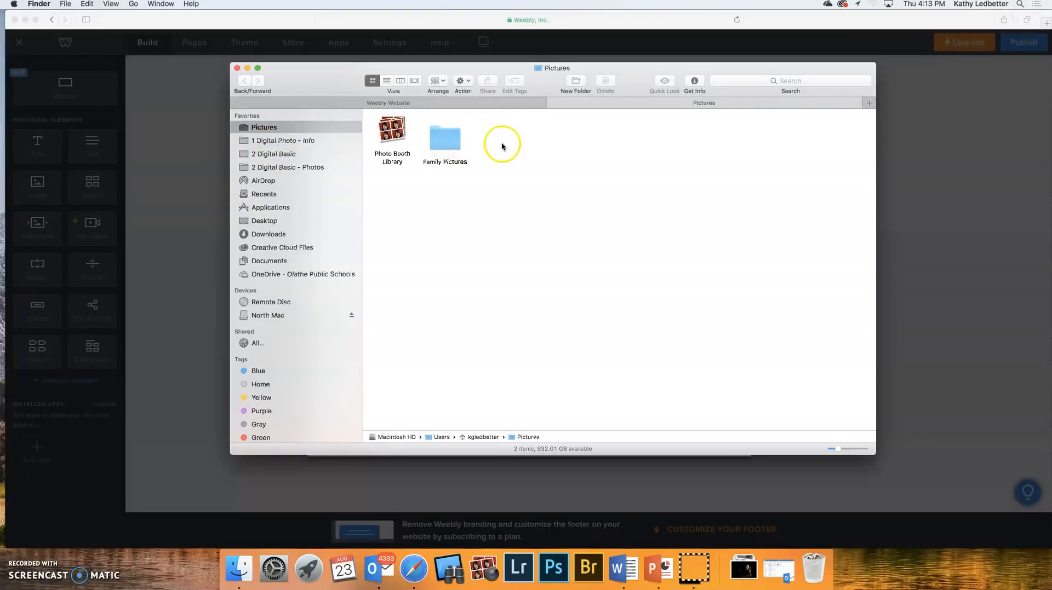
double_click(449, 144)
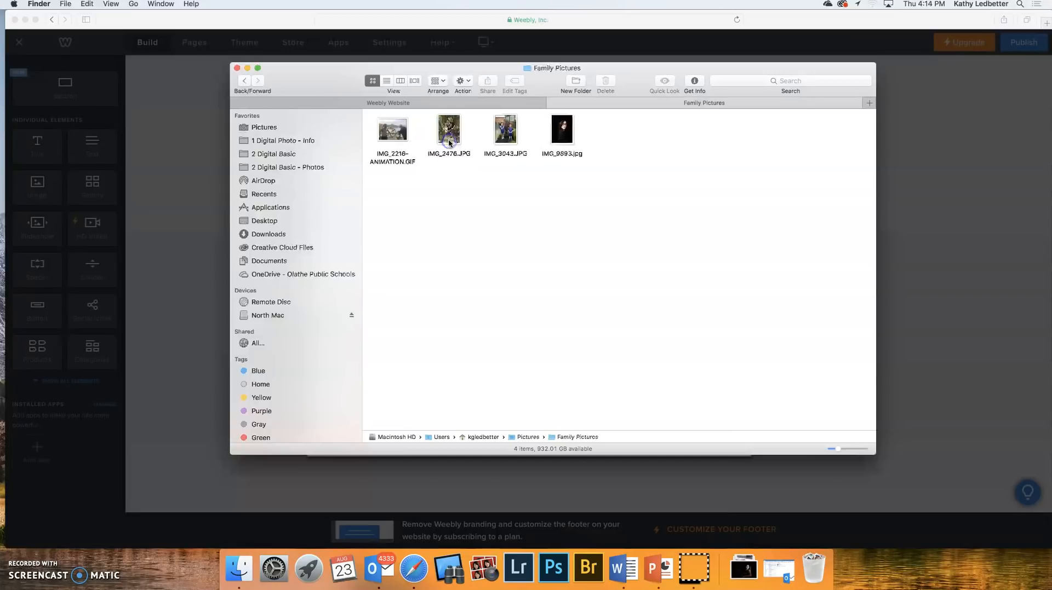
drag(872, 454, 649, 443)
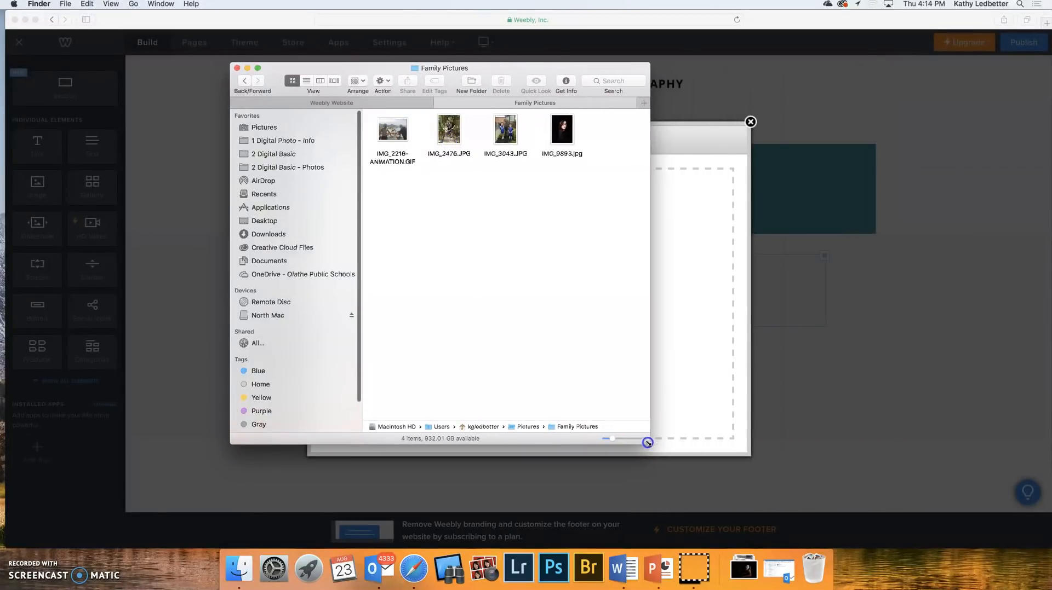
drag(513, 71, 284, 24)
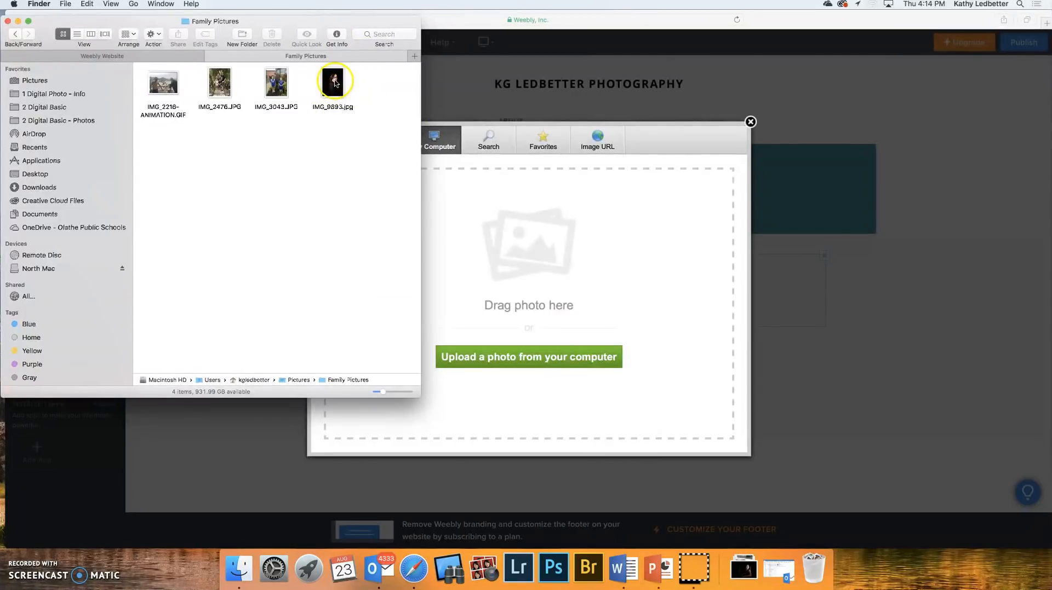
drag(333, 82, 524, 296)
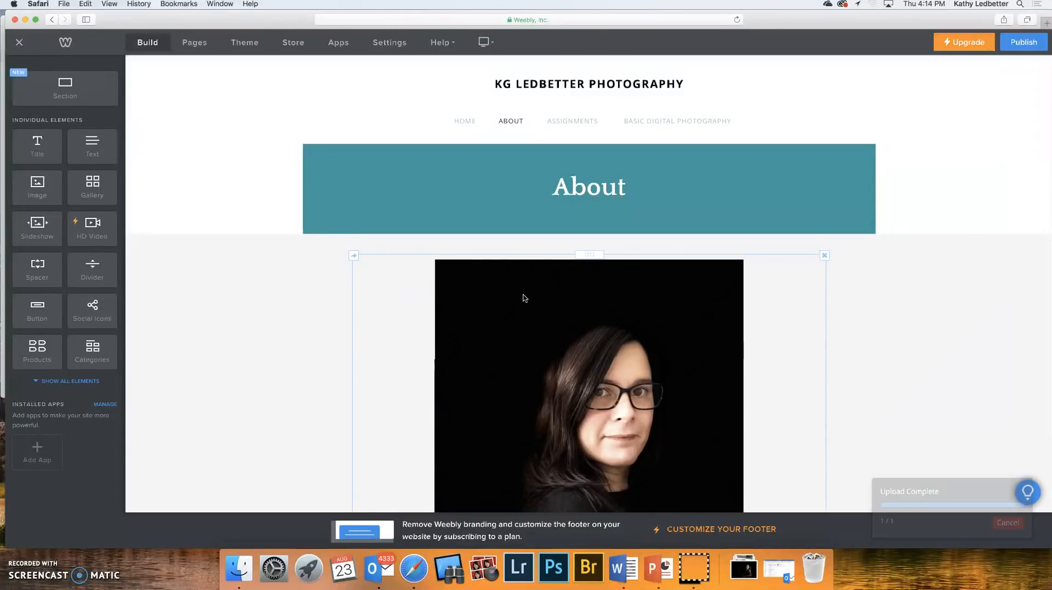
- Shrink the uploaded portrait proportionally to a small thumbnail above the greeting text
scroll(640, 331, down, 5)
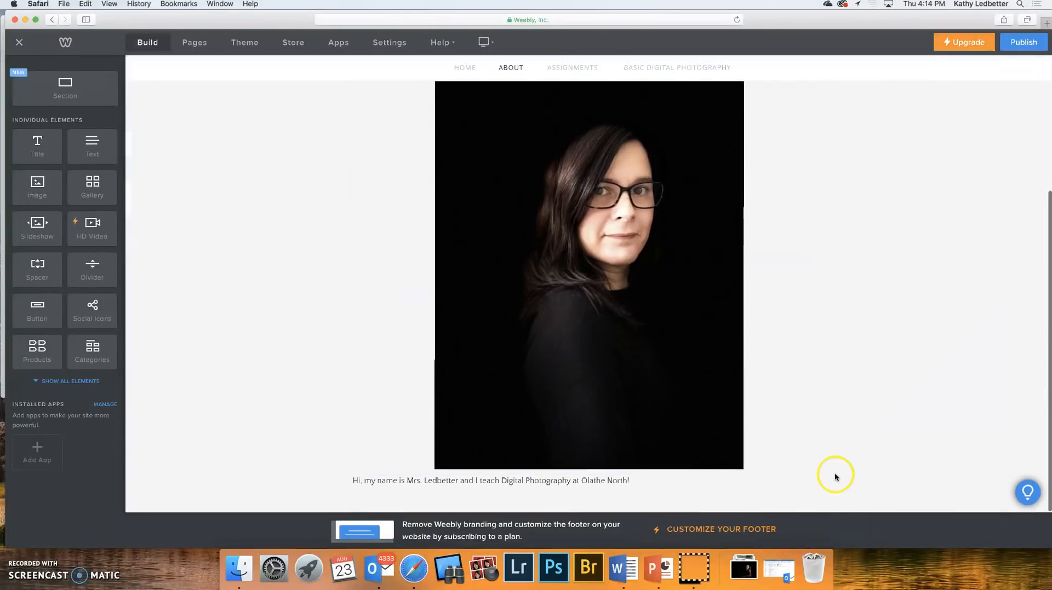
drag(740, 467, 734, 436)
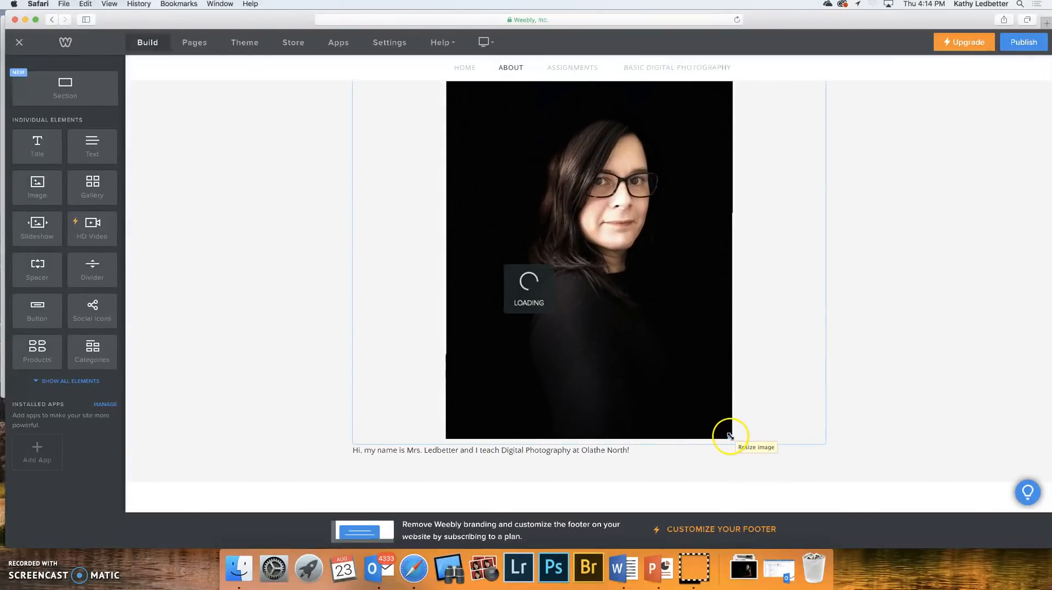
drag(654, 347, 583, 243)
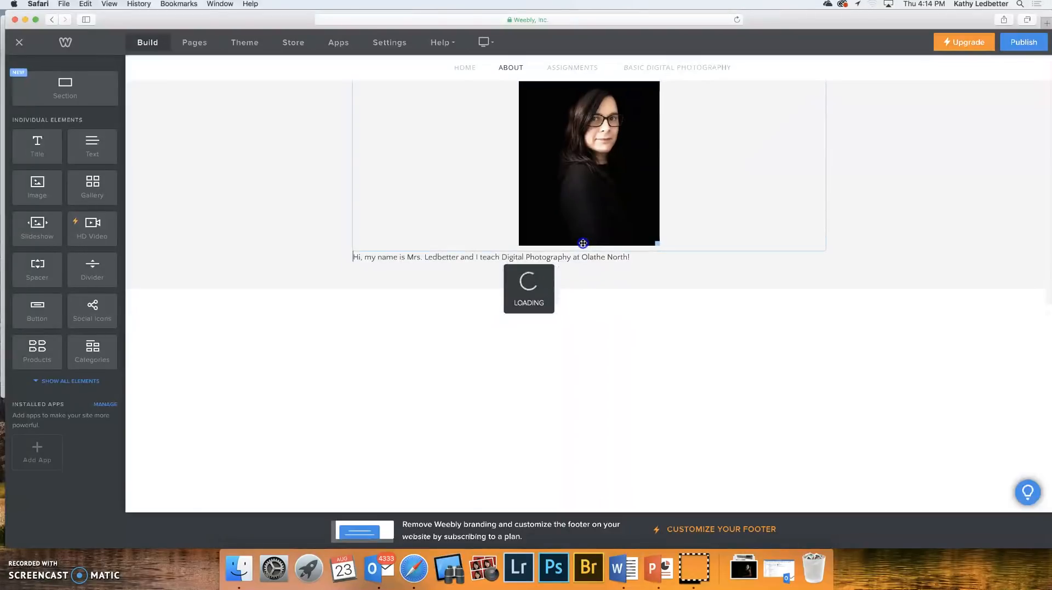
click(606, 251)
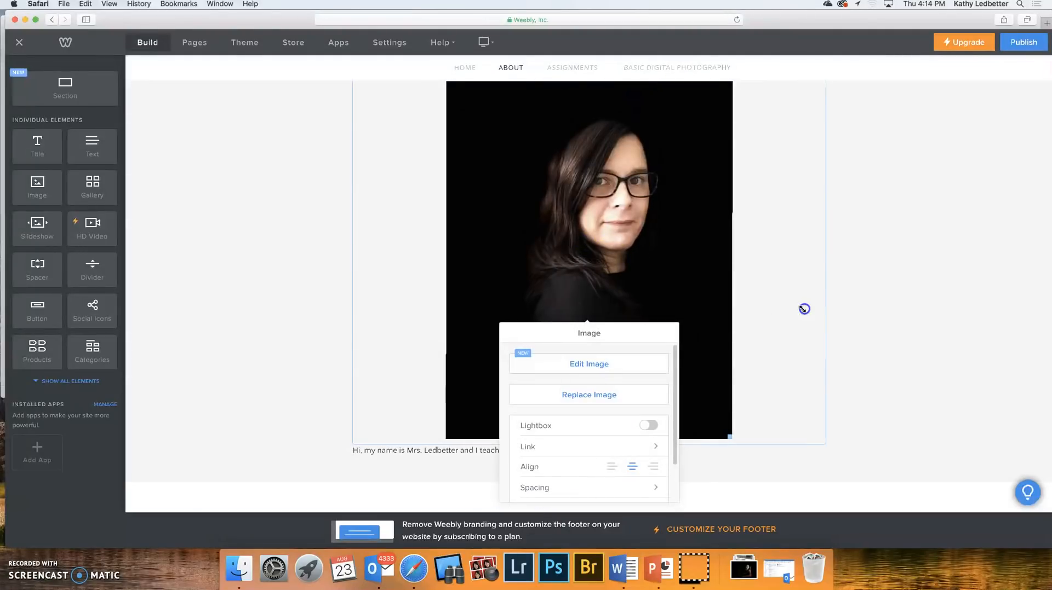
click(703, 401)
click(730, 438)
drag(729, 437, 676, 364)
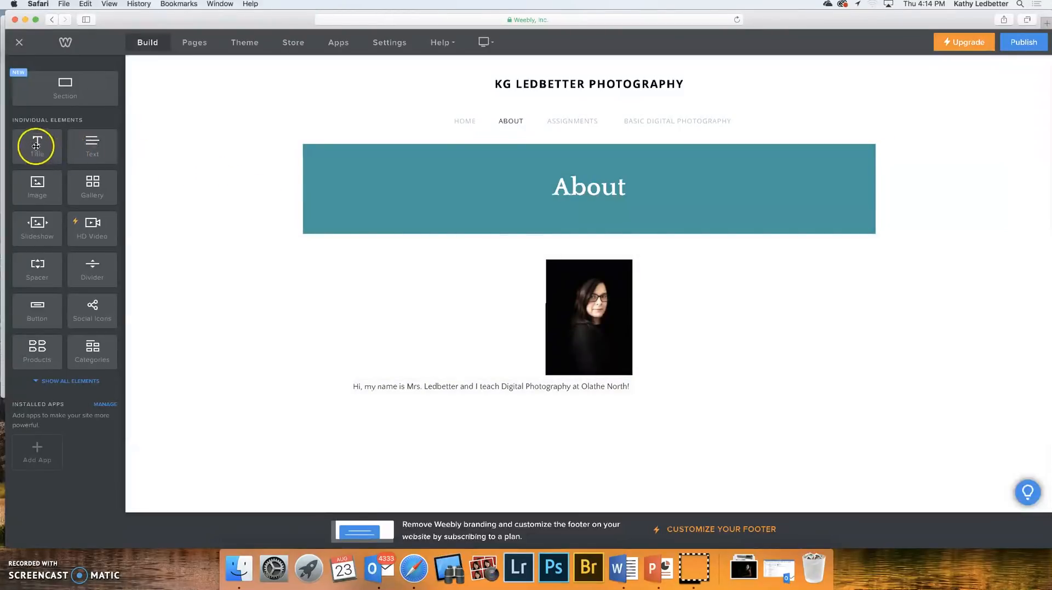
- Add a Title element above the portrait and enter the teacher's title and last name
drag(37, 142, 580, 258)
click(453, 264)
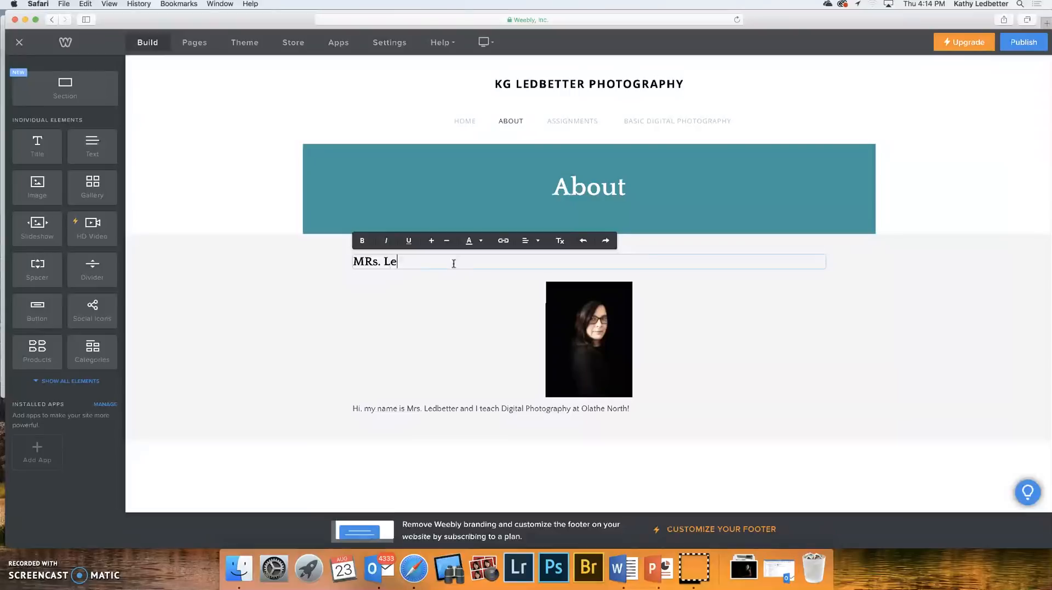
click(369, 263)
key(BackSpace)
text(r)
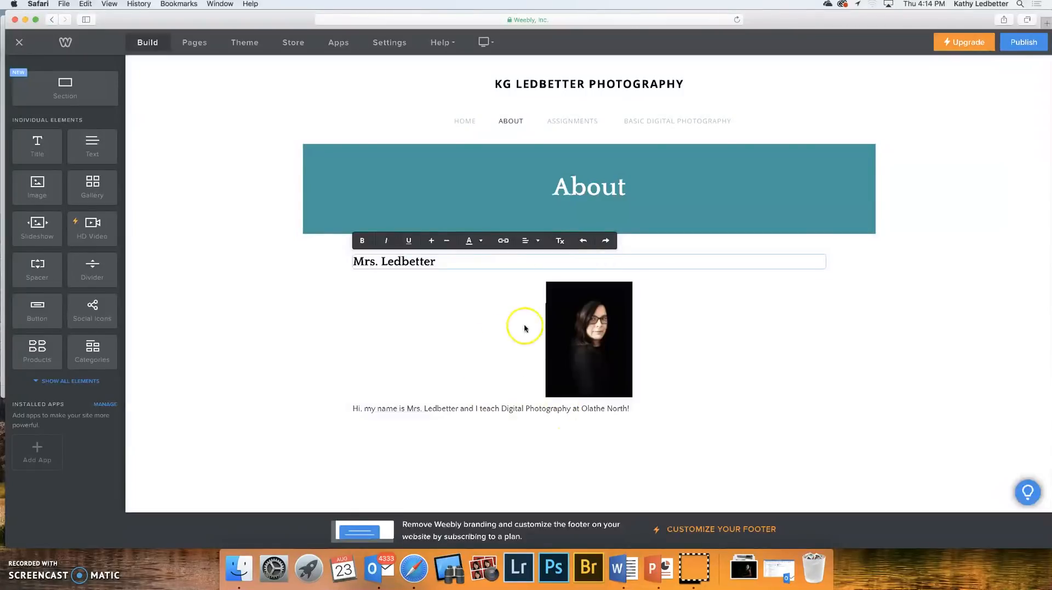
click(470, 290)
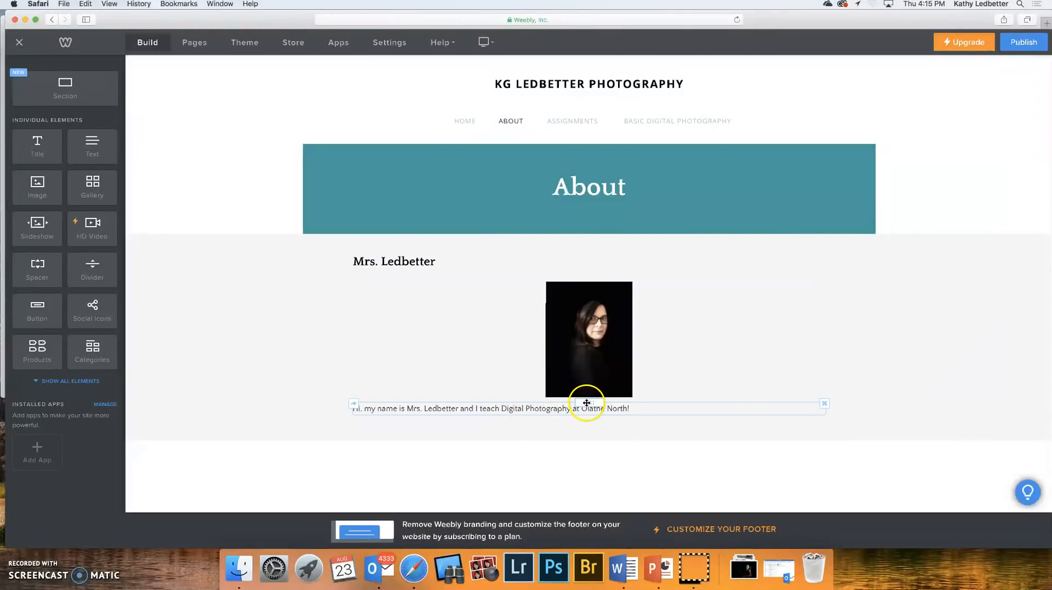
- Center-align the name title above the portrait
click(436, 263)
click(529, 241)
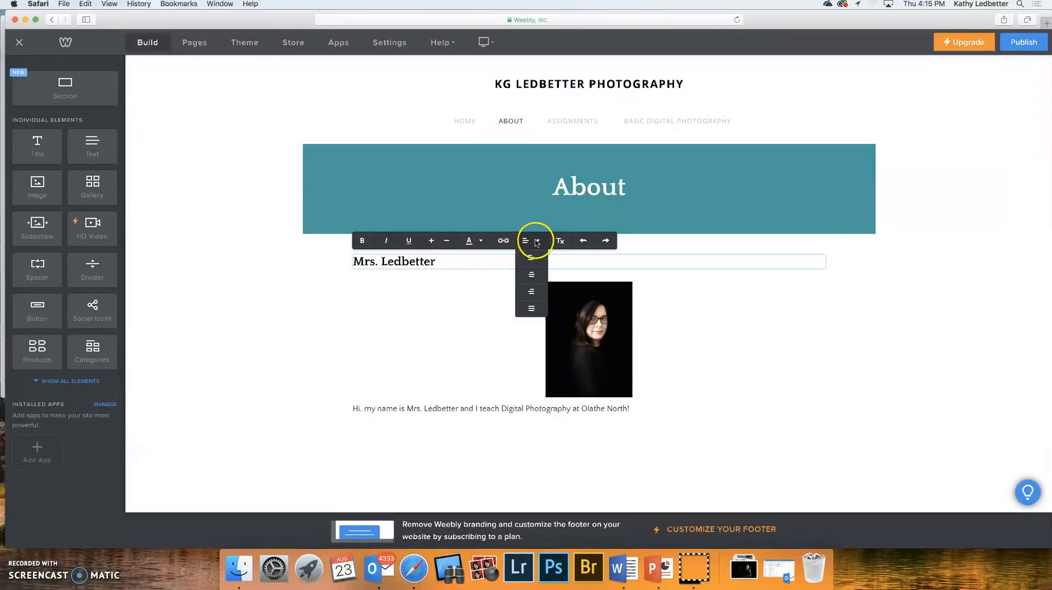
click(531, 274)
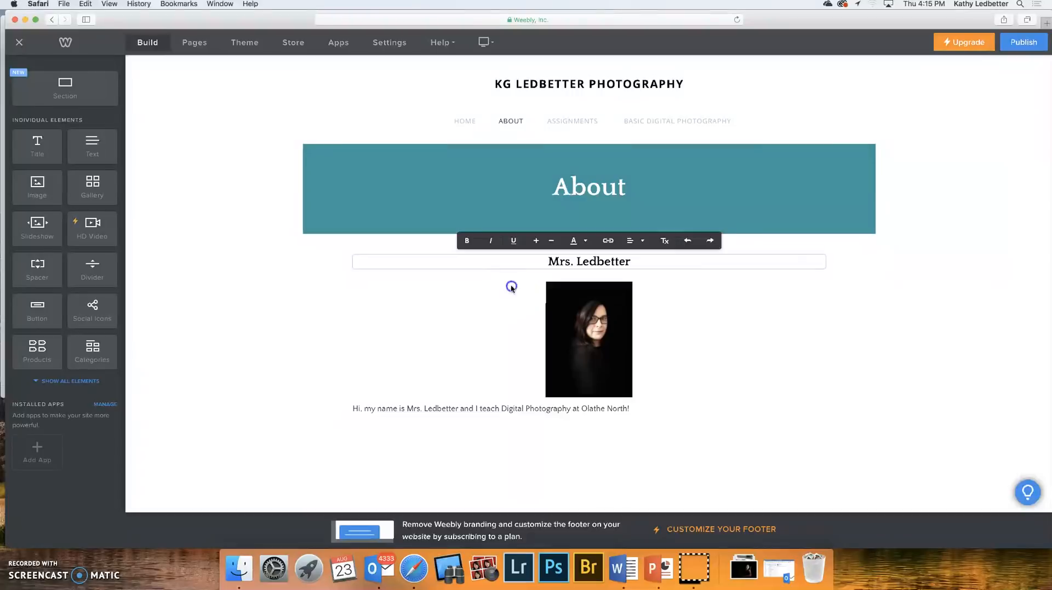
click(511, 287)
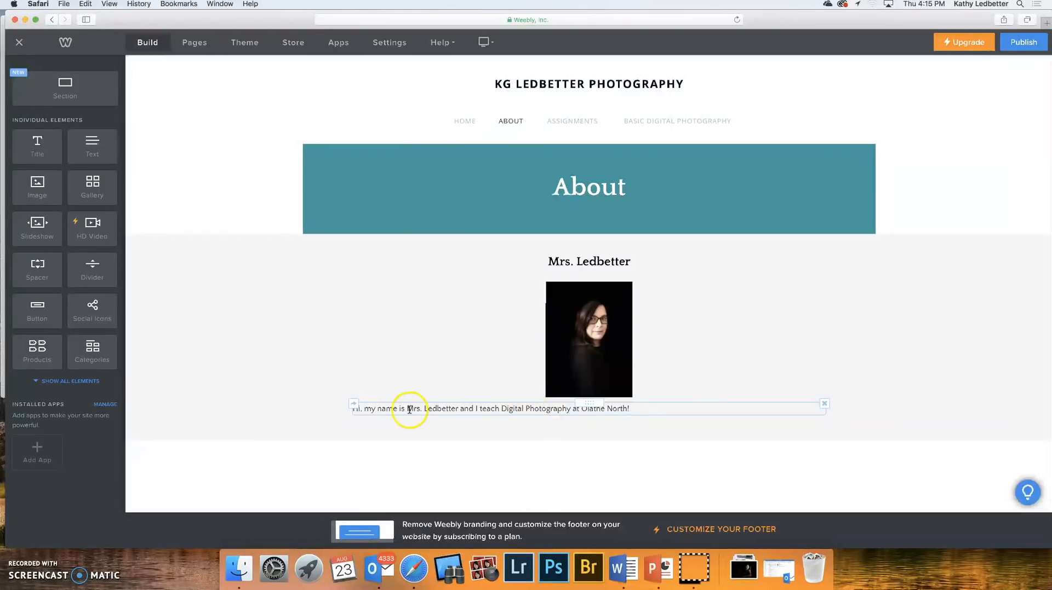
- Place the greeting text in a column left of the portrait and move the name title directly above the portrait
drag(587, 402, 338, 296)
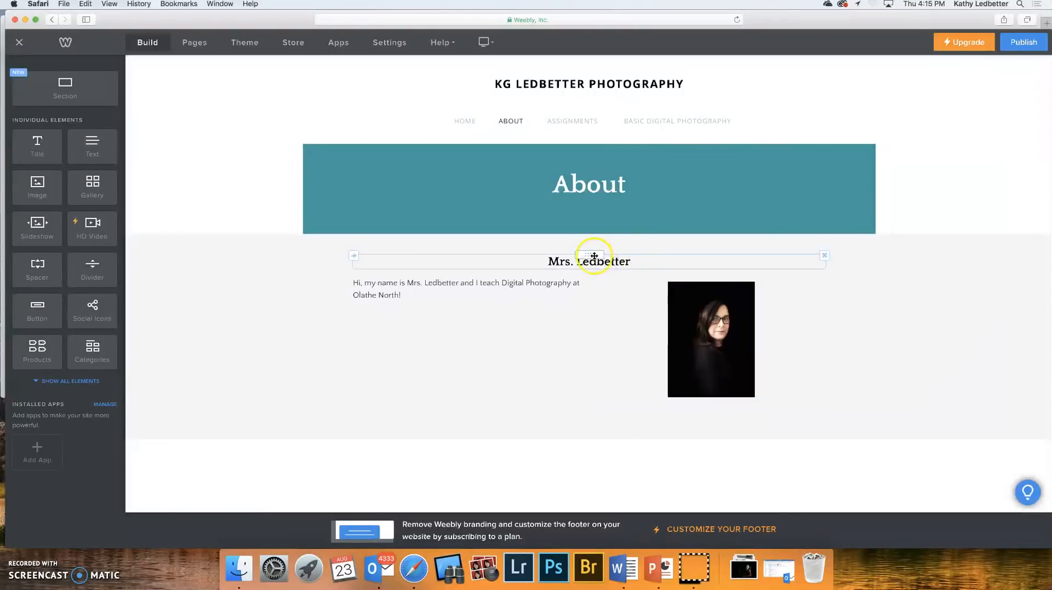
drag(586, 254, 693, 279)
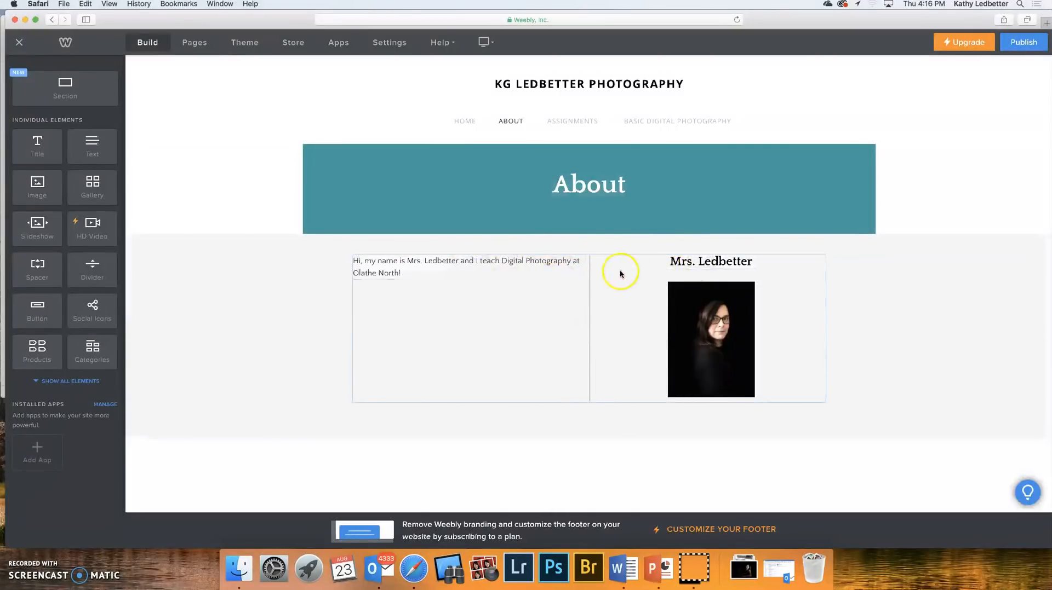
- Widen the greeting text column so that the name and portrait column is only slightly wider than its content
drag(590, 280, 682, 293)
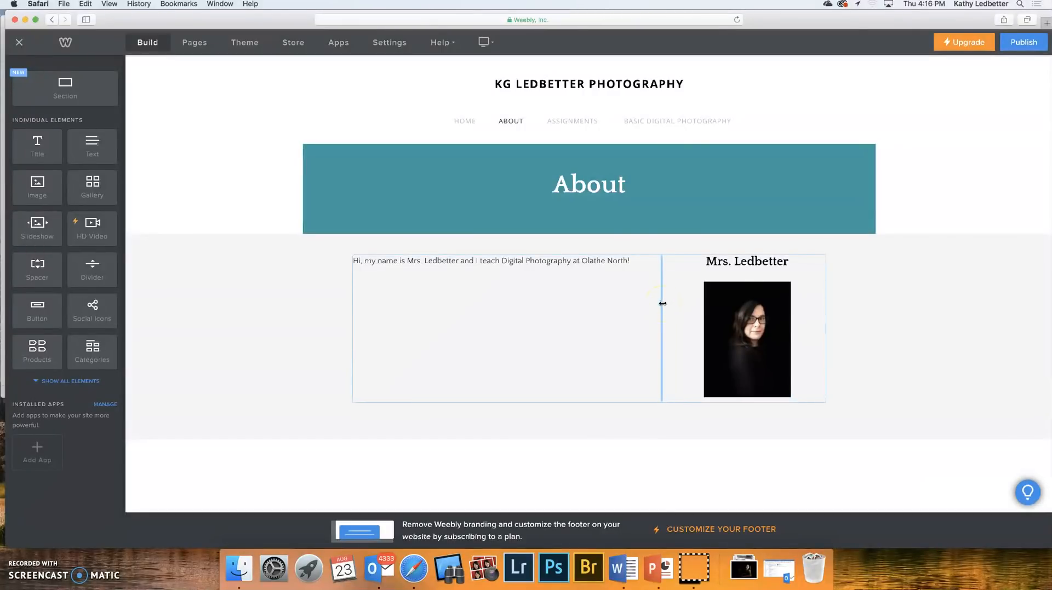
drag(662, 304, 708, 304)
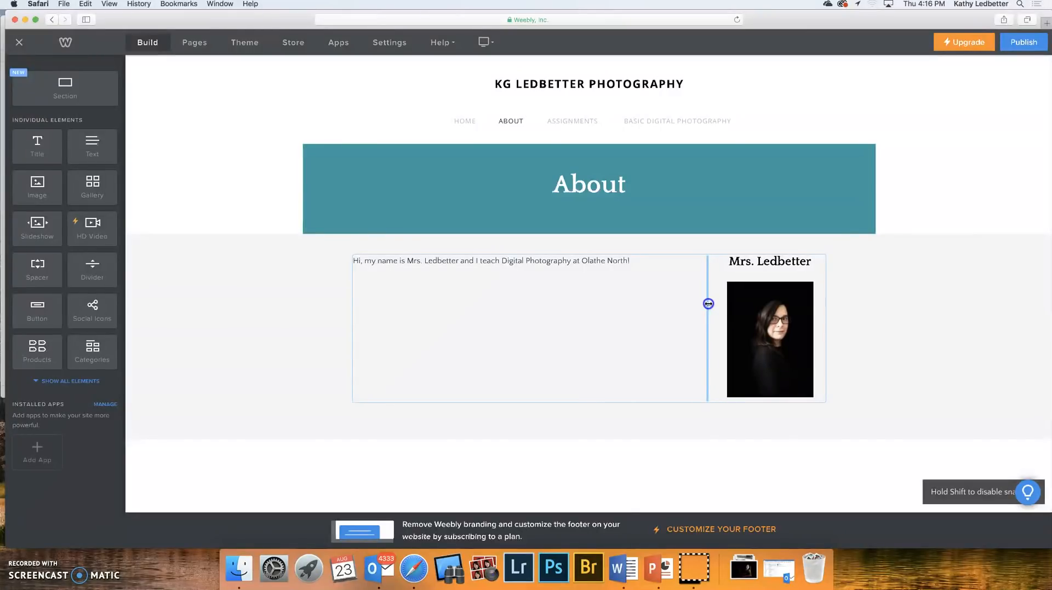
drag(708, 303, 707, 304)
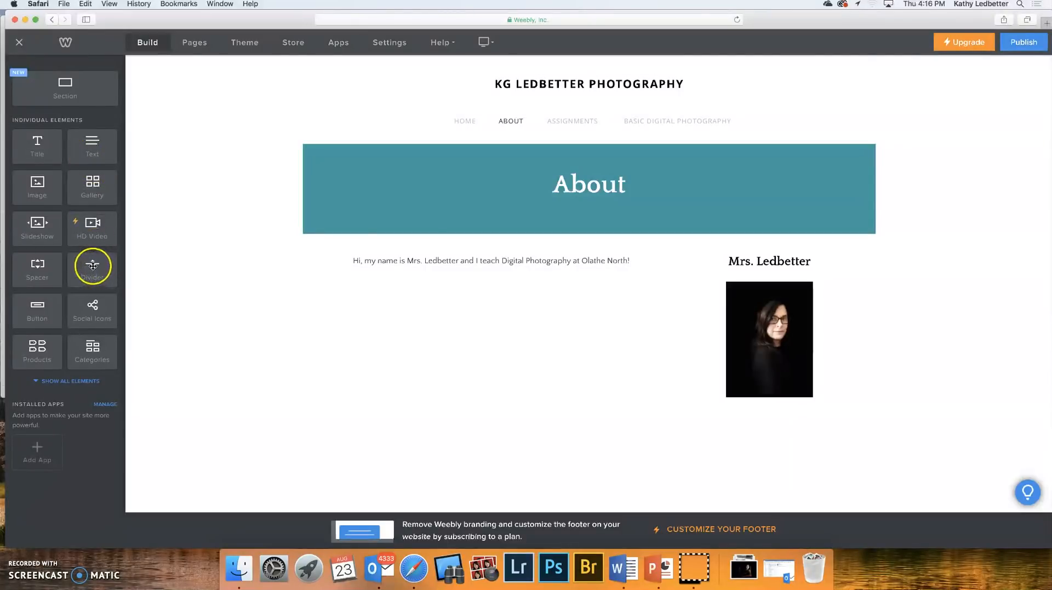
- Add a Divider below the two columns with top and bottom margins of 10 and a width of 50%
drag(92, 264, 534, 424)
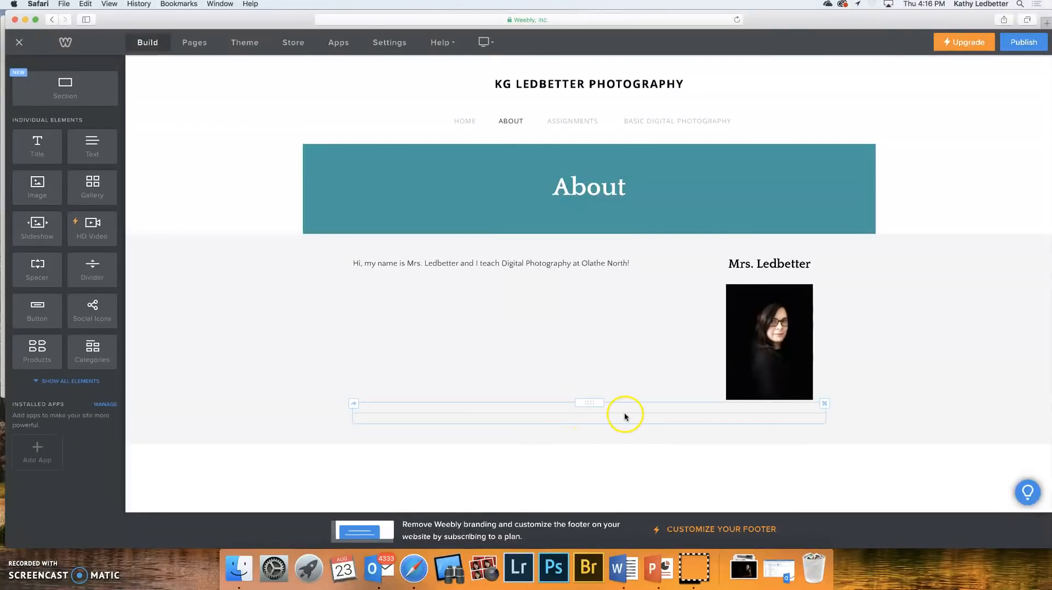
click(623, 409)
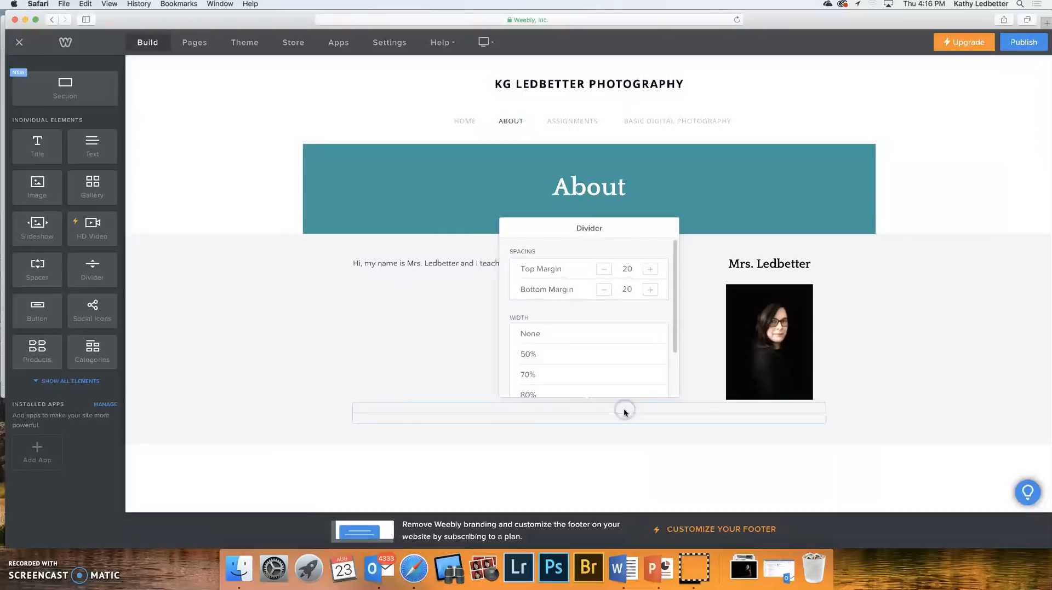
click(601, 269)
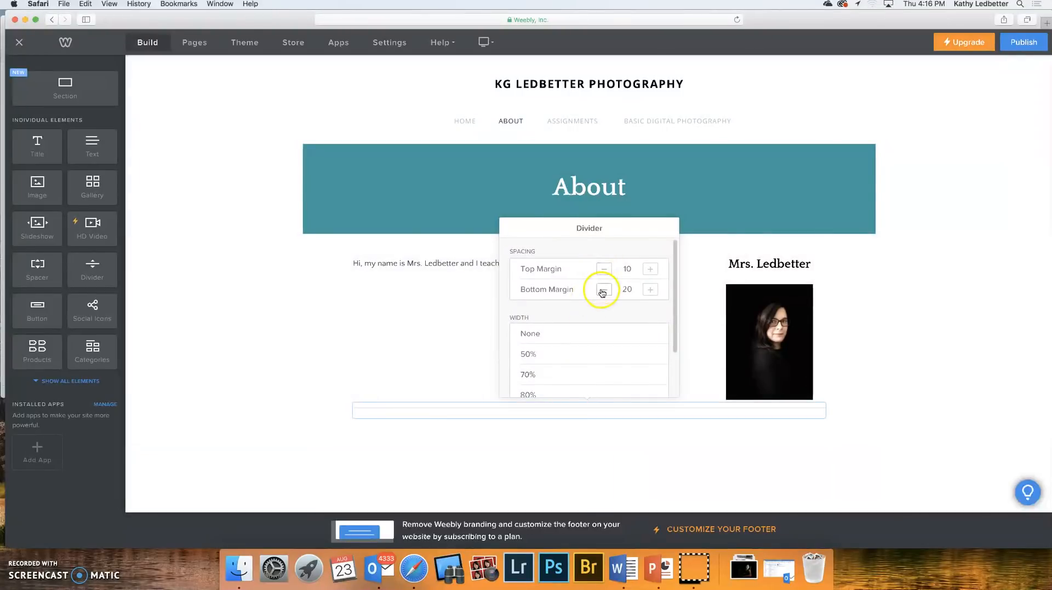
click(602, 290)
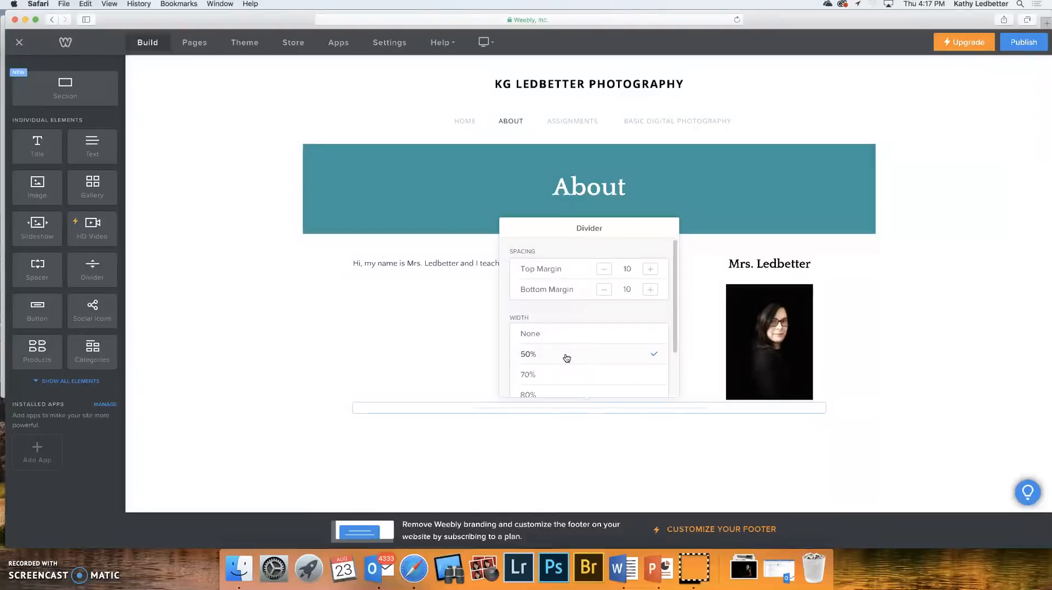
click(406, 365)
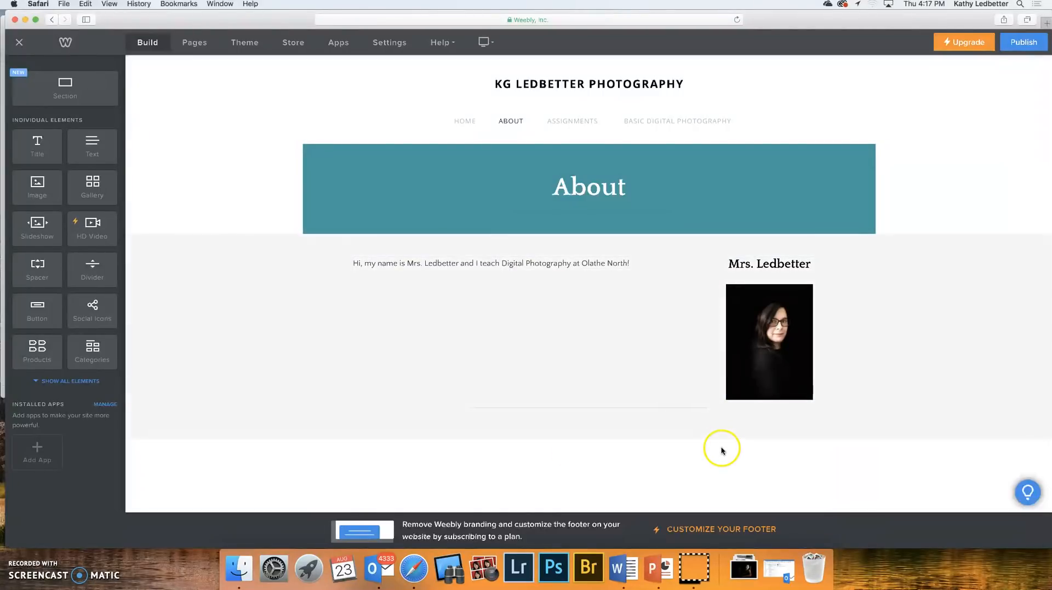
- Set the divider's width to 100% and its top margin to 20
click(689, 408)
scroll(605, 376, down, 2)
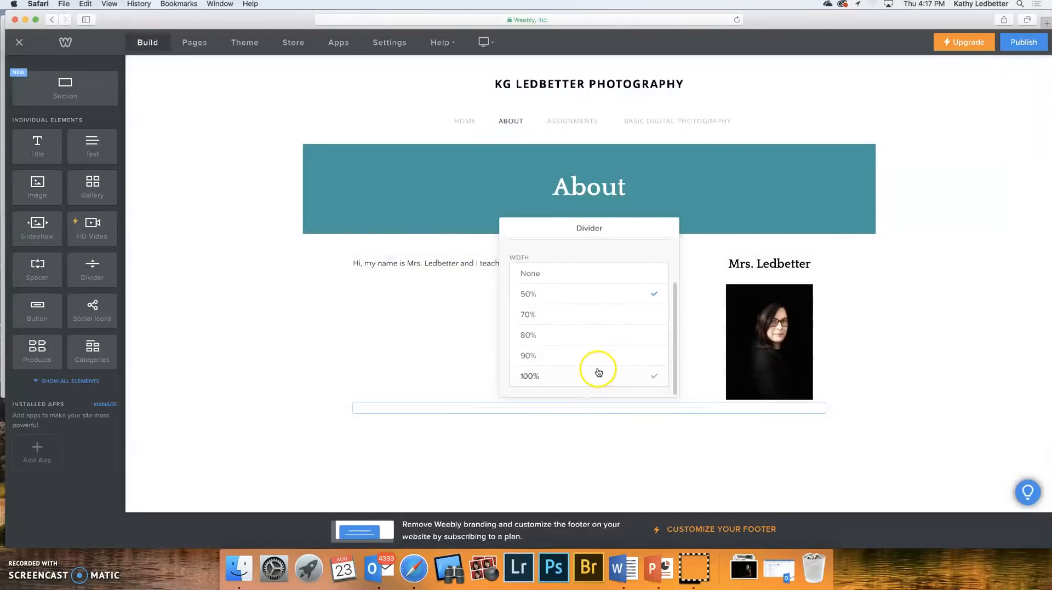
scroll(603, 307, up, 2)
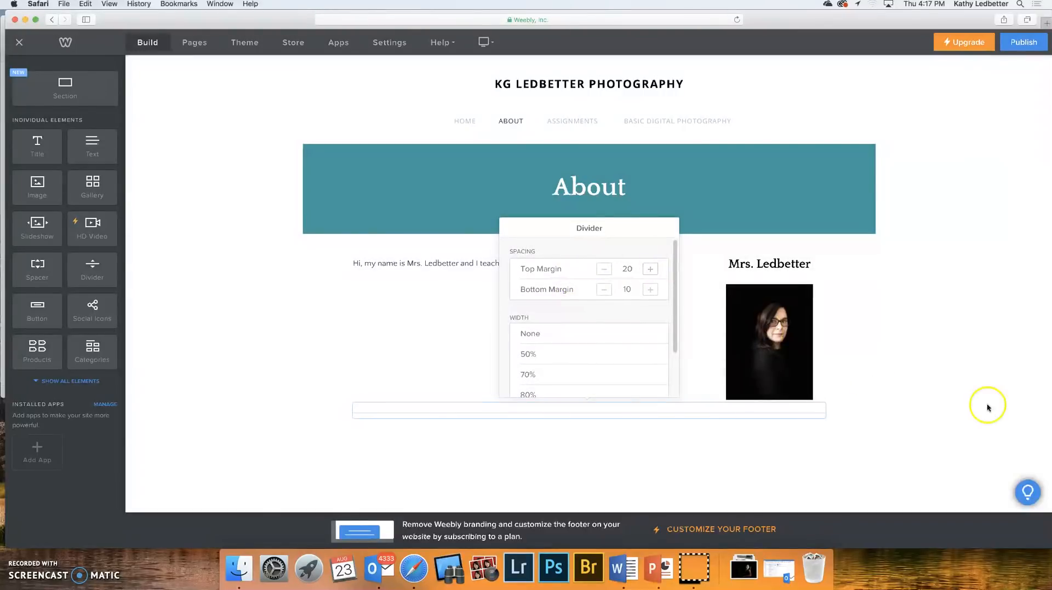
click(967, 401)
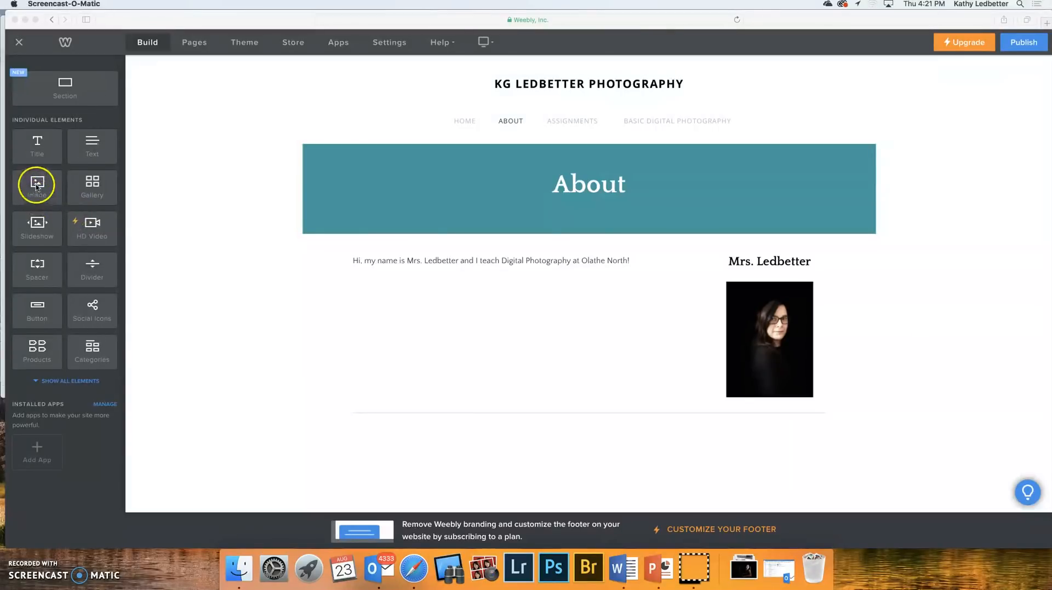
- Add another Image element below the divider
drag(36, 185, 631, 444)
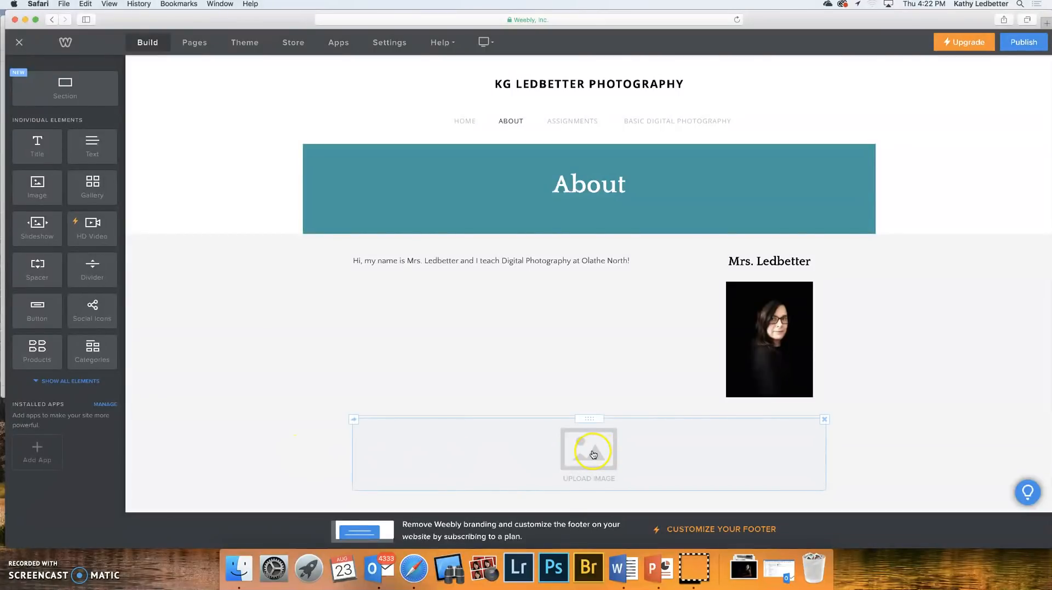
- Upload IMG_2216-ANIMATION.GIF from the Family Pictures folder into the empty Image element below the divider
click(593, 453)
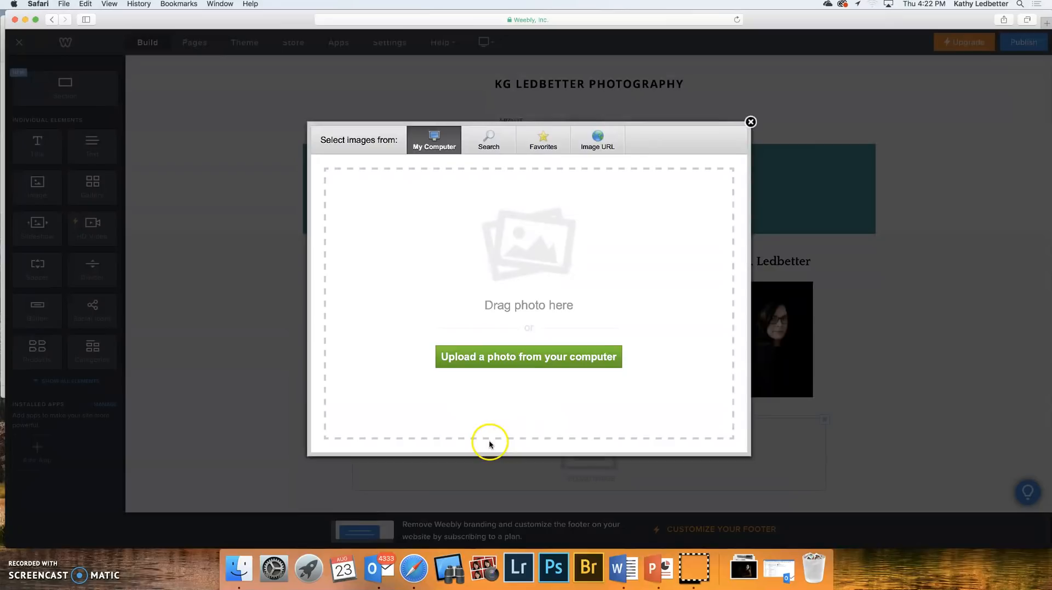
click(237, 572)
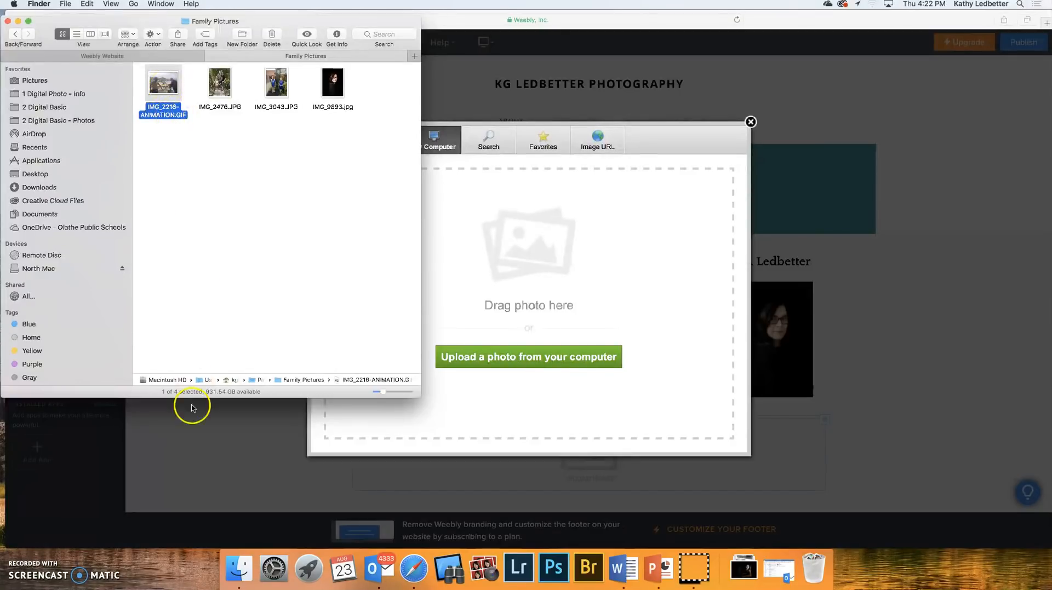
drag(163, 84, 546, 292)
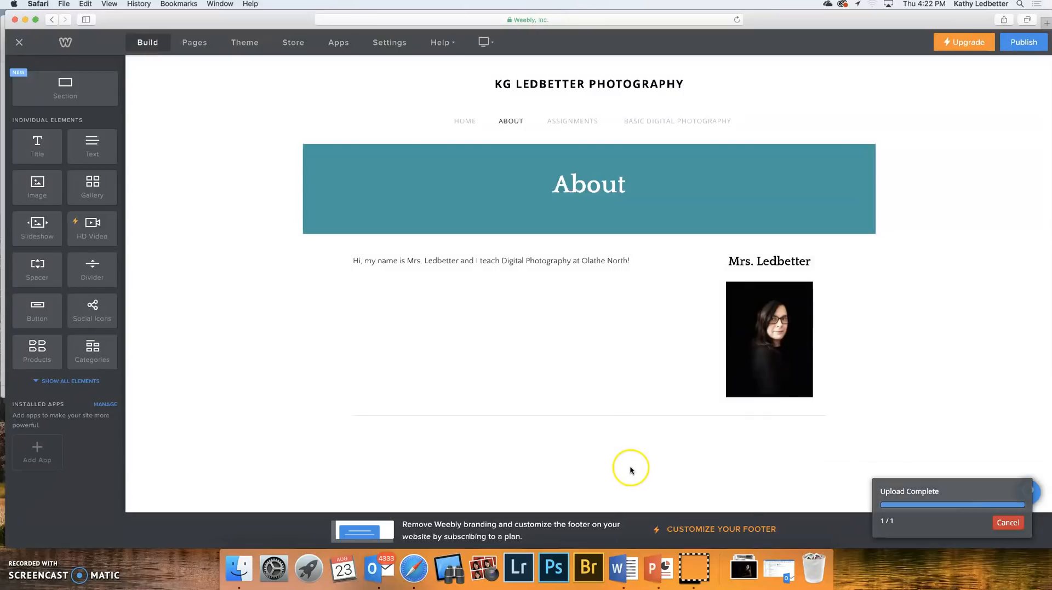
scroll(638, 469, down, 5)
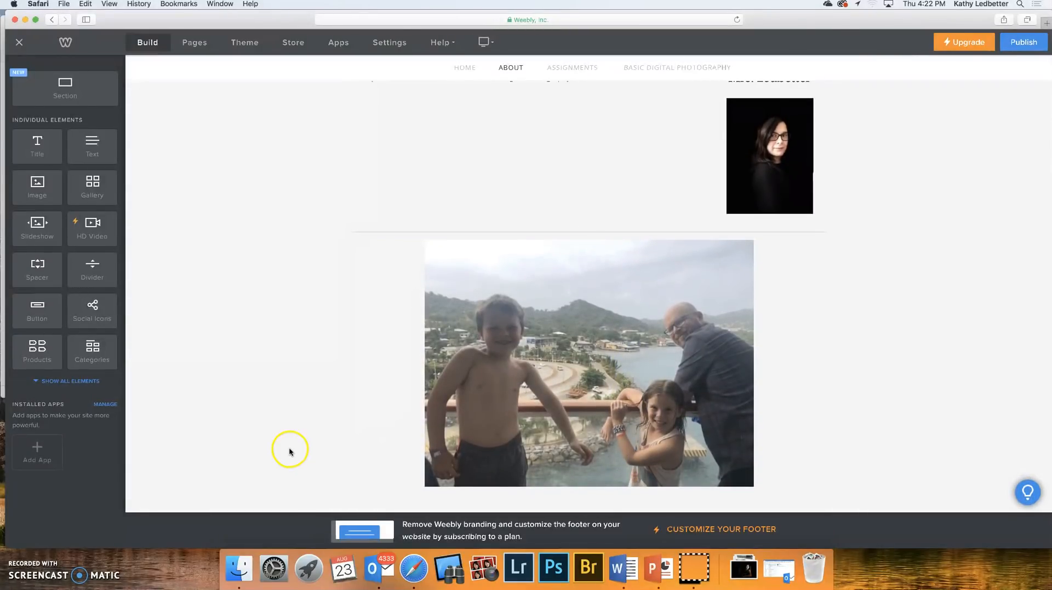
scroll(539, 350, up, 5)
scroll(540, 350, down, 5)
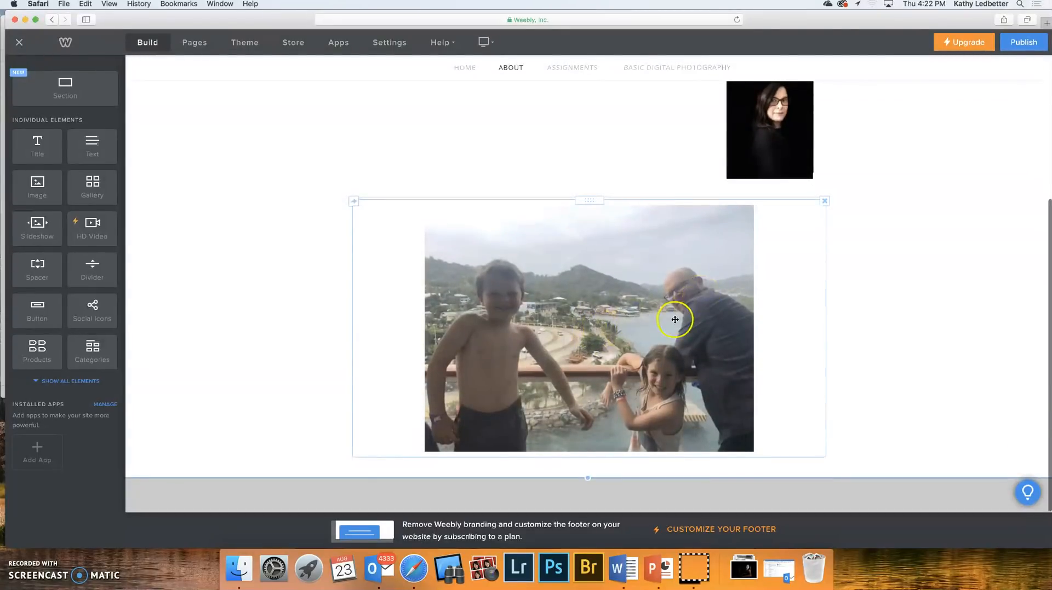
- Look over the animated image's settings and shrink the image proportionally to a little over half its width
click(789, 433)
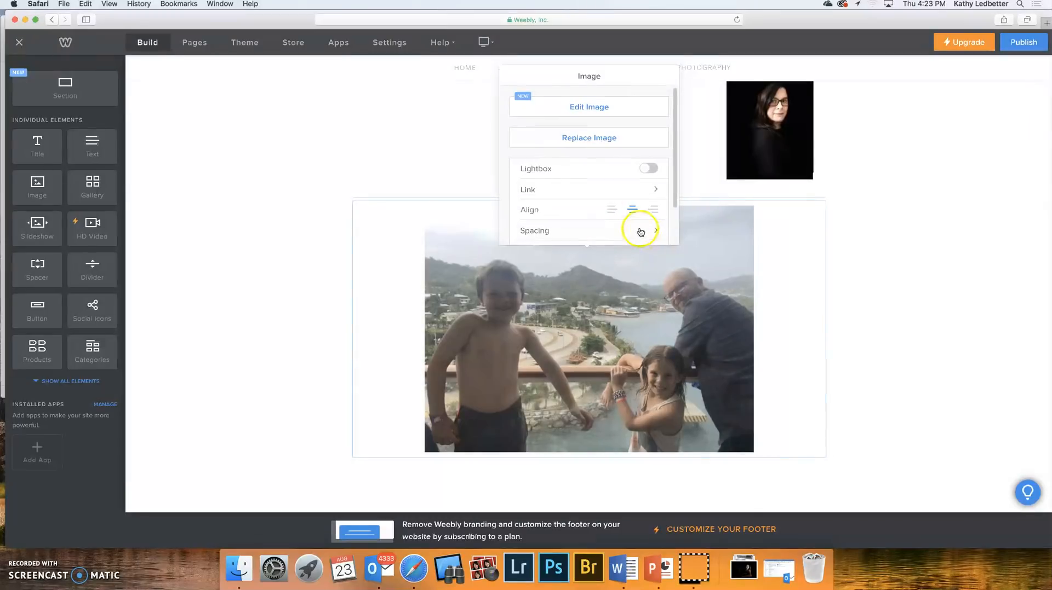
scroll(639, 228, down, 2)
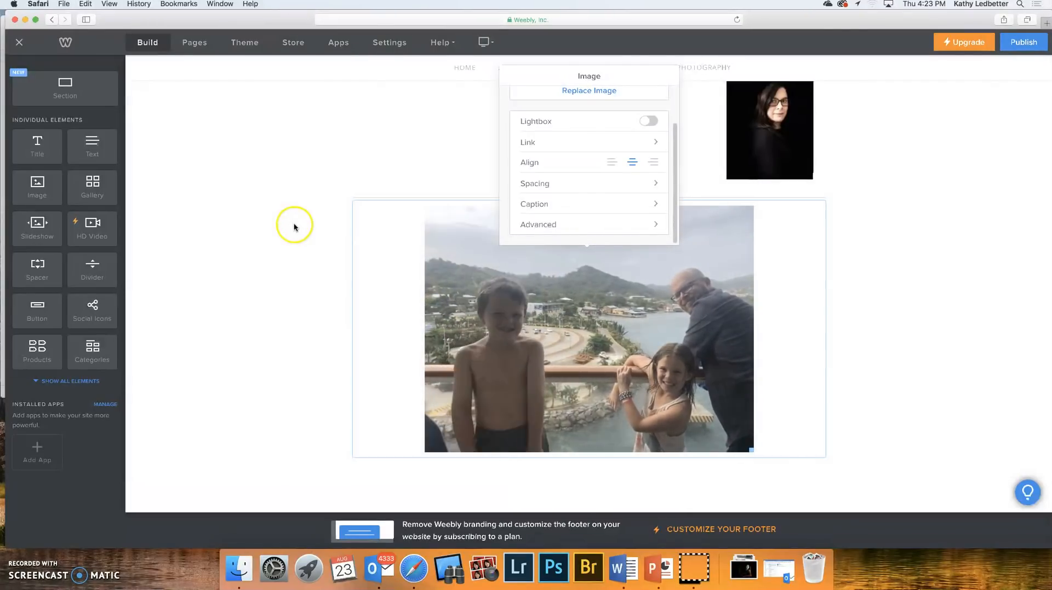
click(296, 227)
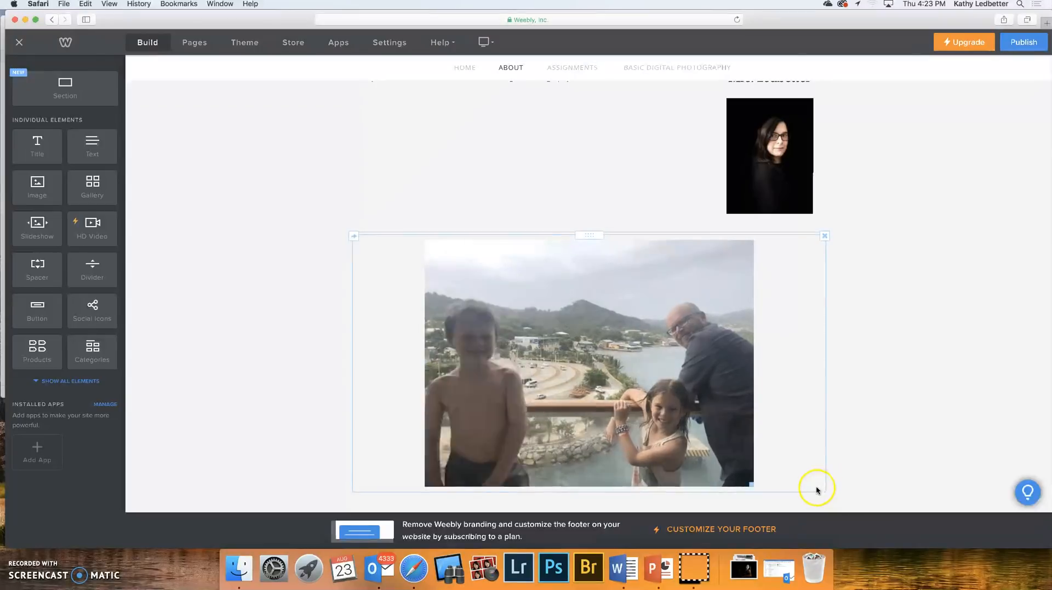
drag(749, 485, 704, 385)
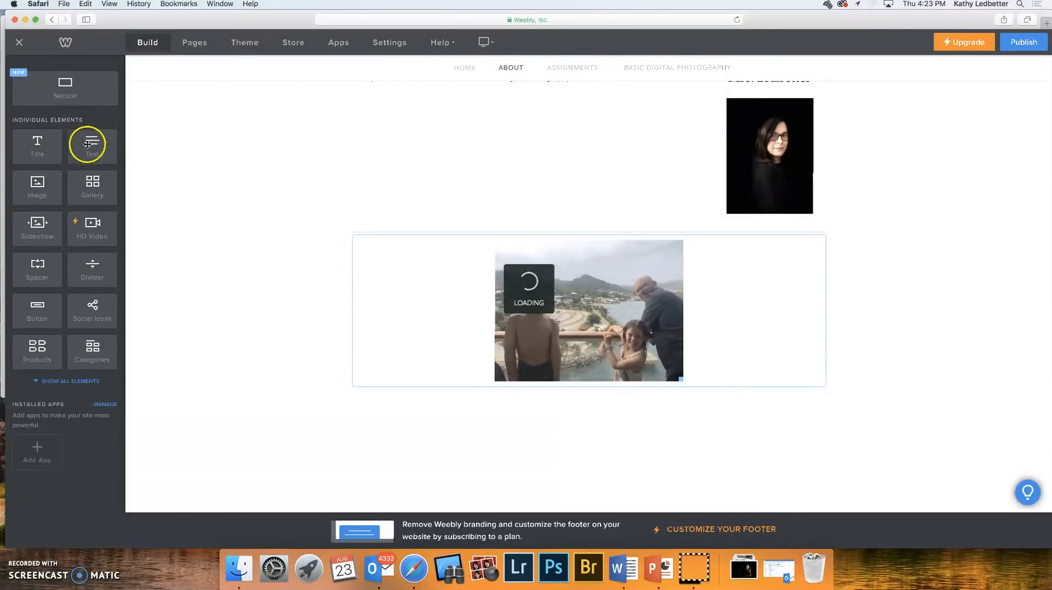
- Add a Text element beside the animated image and arrange the two columns with the text to the image's right
drag(101, 143, 339, 418)
scroll(338, 418, down, 3)
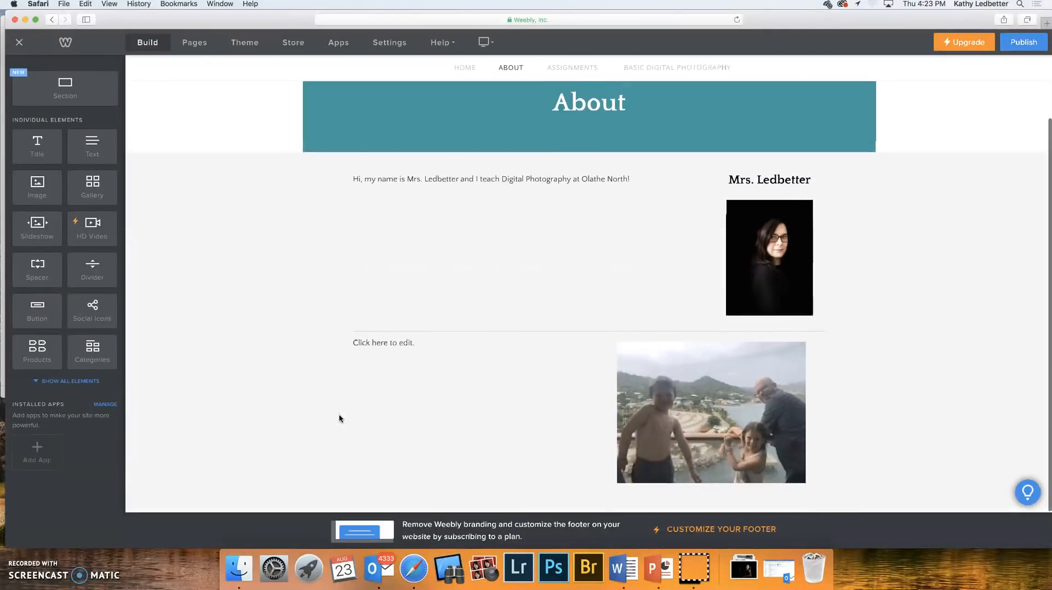
drag(464, 339, 845, 433)
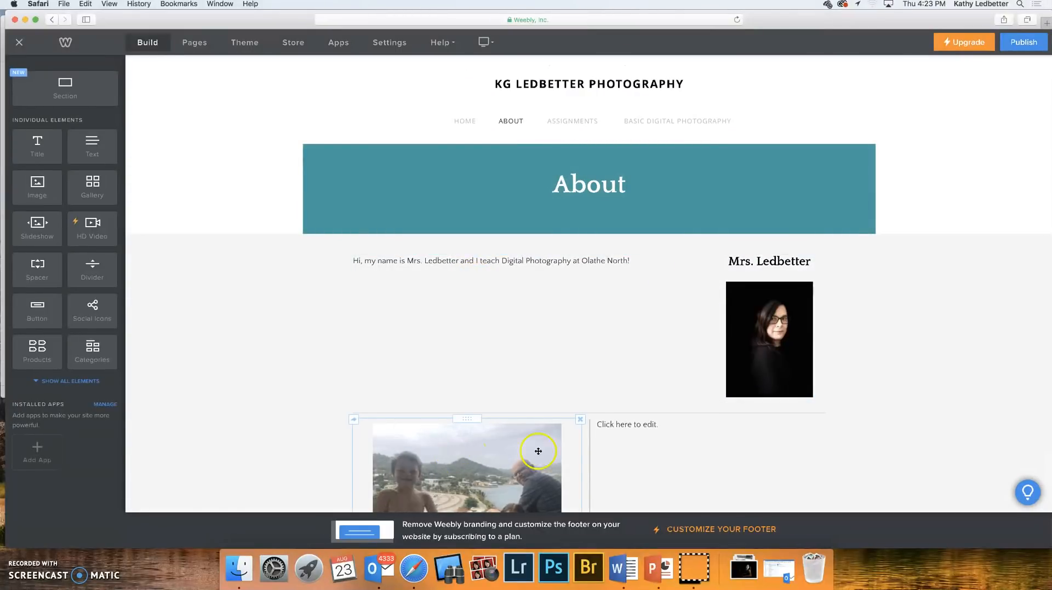
- Enter "Vacation 2018:" as the text beside the animated image
click(651, 424)
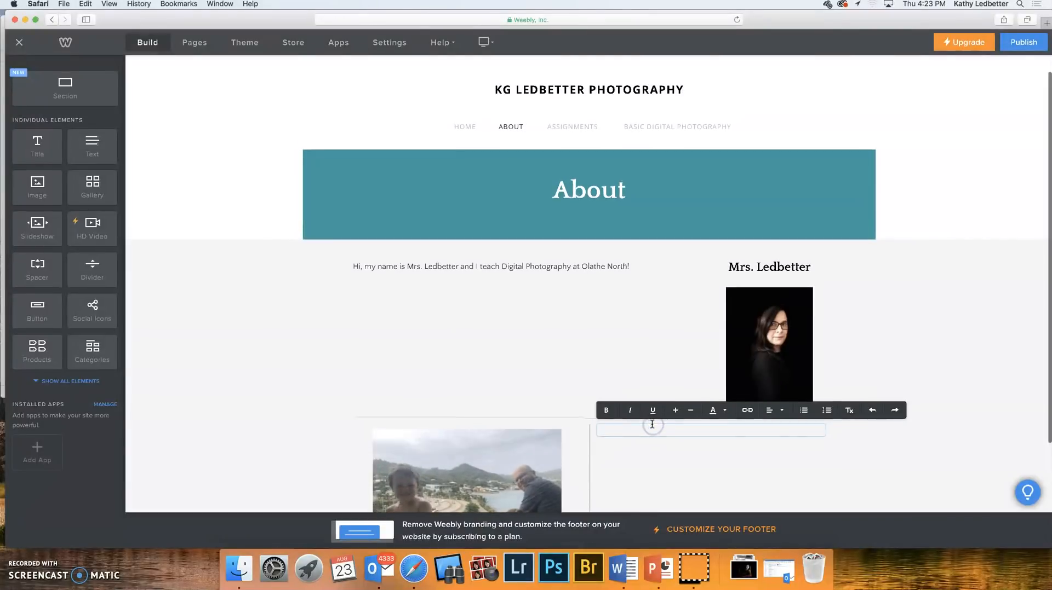
scroll(650, 422, down, 4)
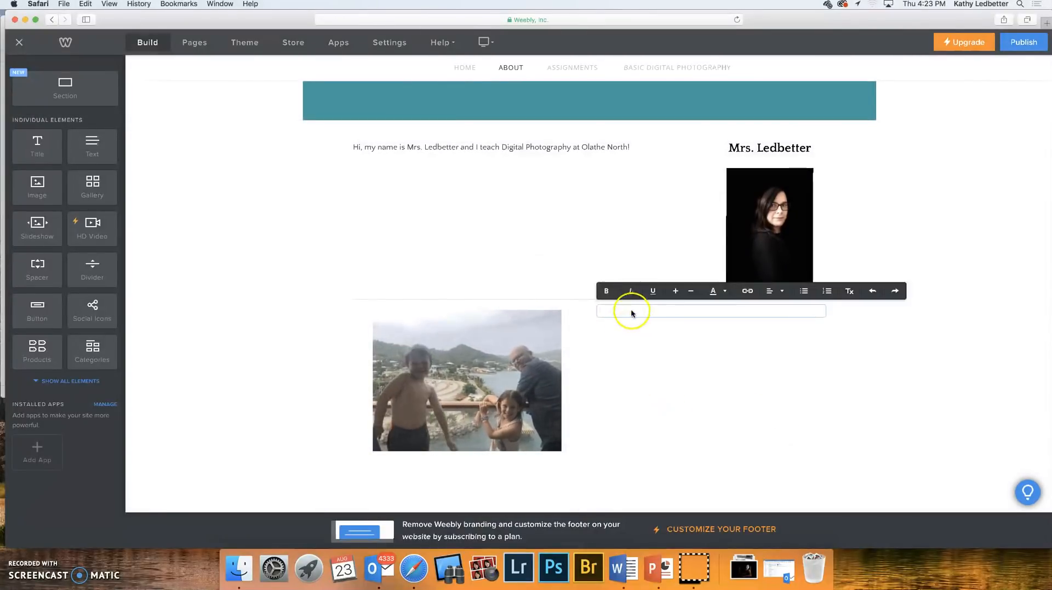
text(On)
key(BackSpace)
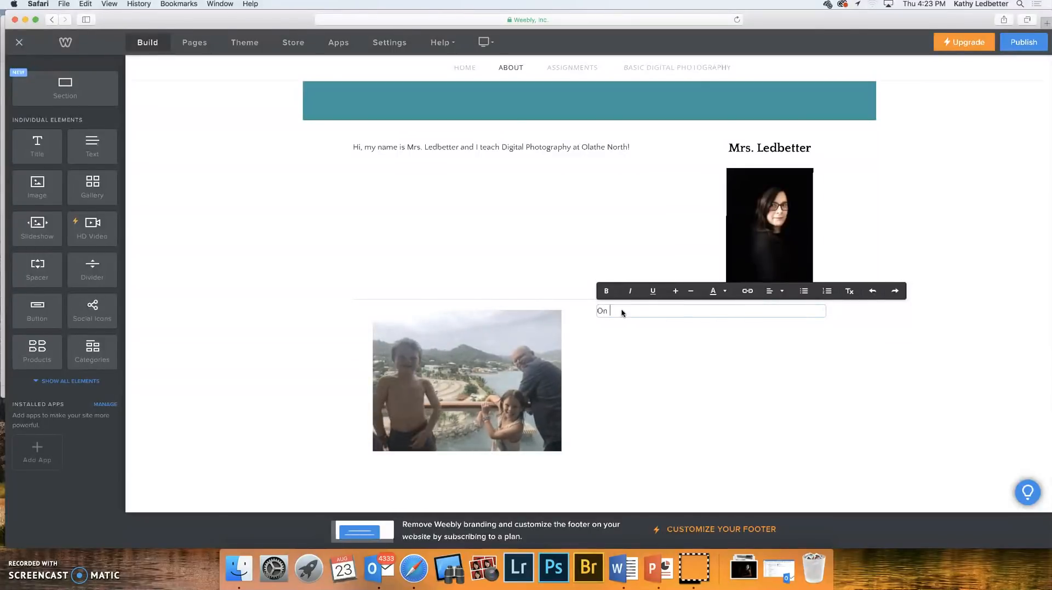
key(BackSpace)
key(BackSpace)
text(Va)
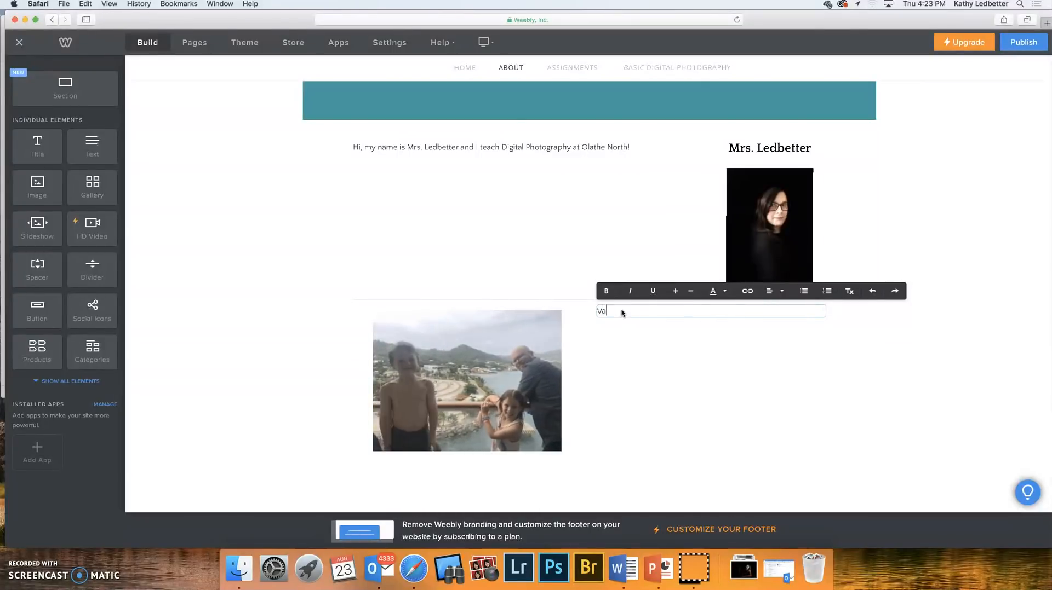
text(cation 2018)
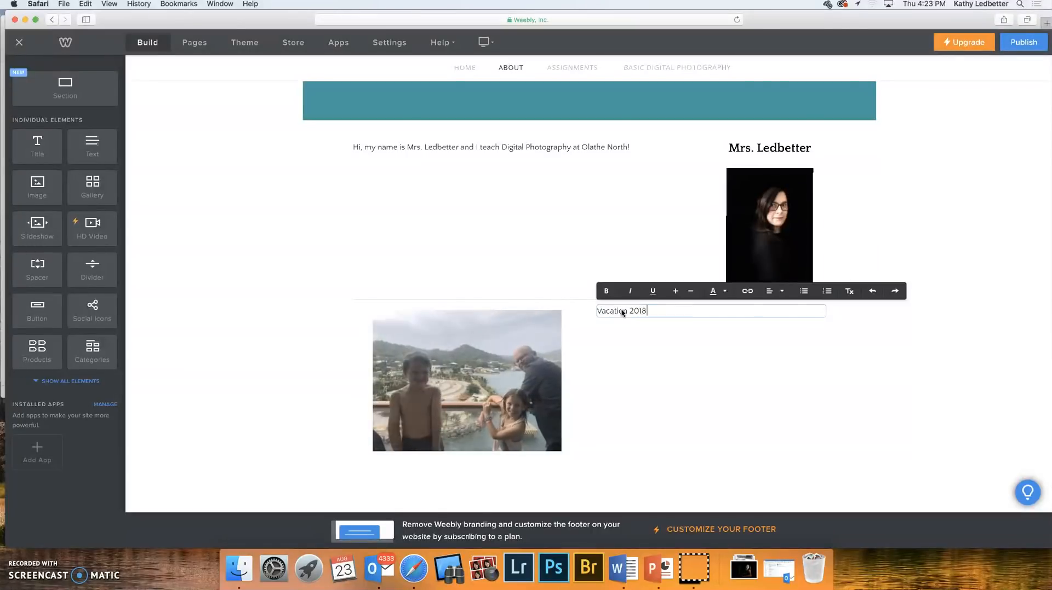
text(:)
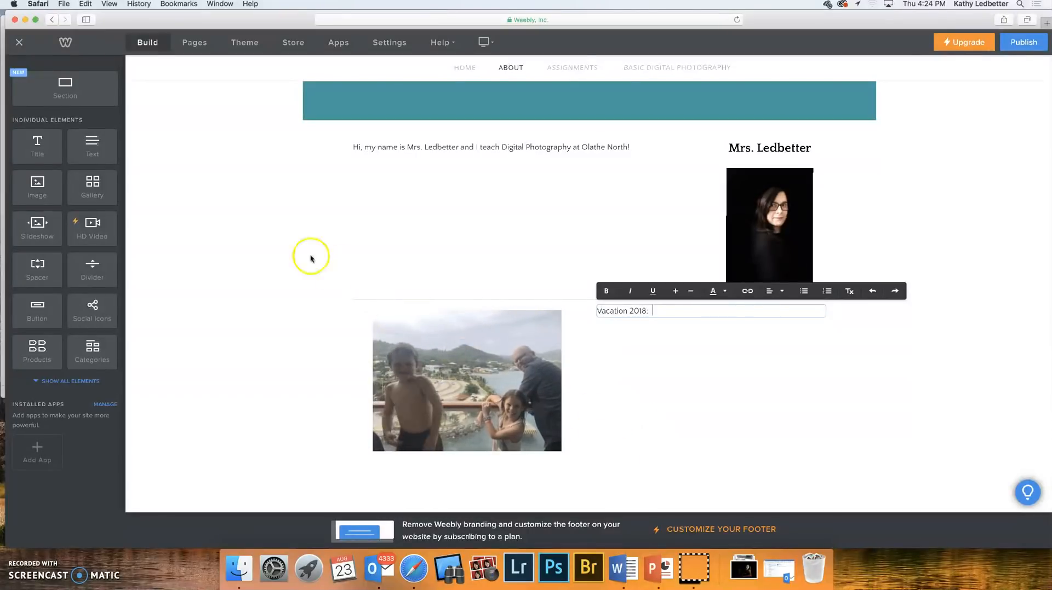
- Add an Image element below the vacation row and upload IMG_3043.JPG from the Family Pictures folder into it
drag(36, 184, 598, 494)
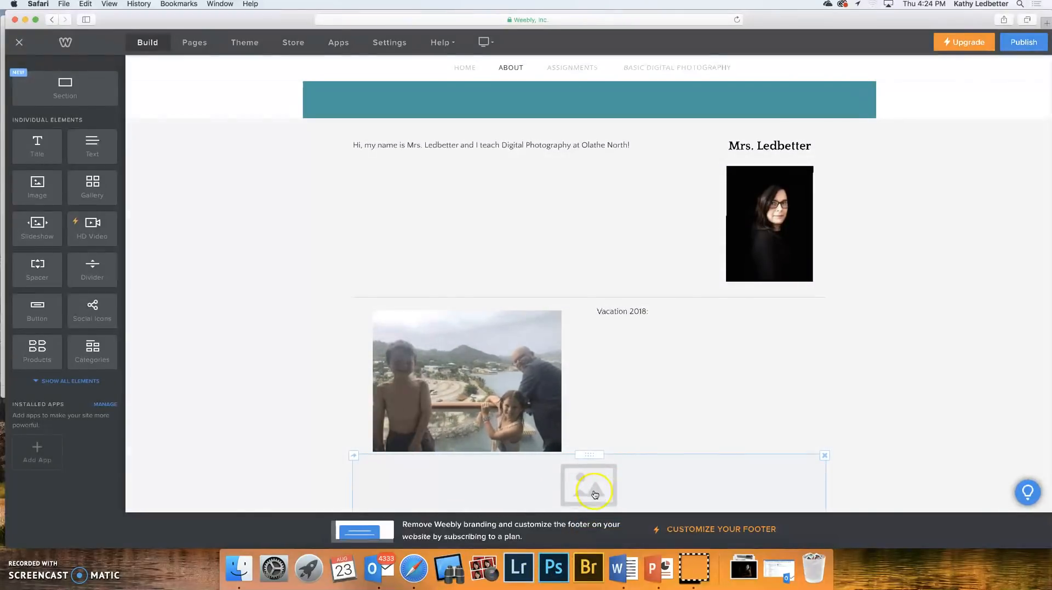
click(592, 489)
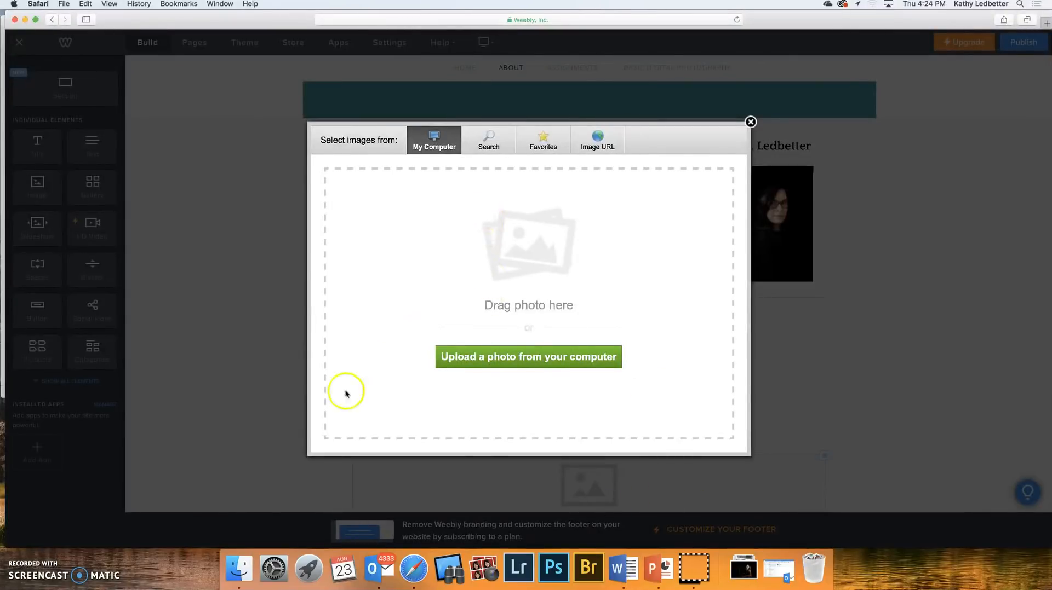
click(237, 572)
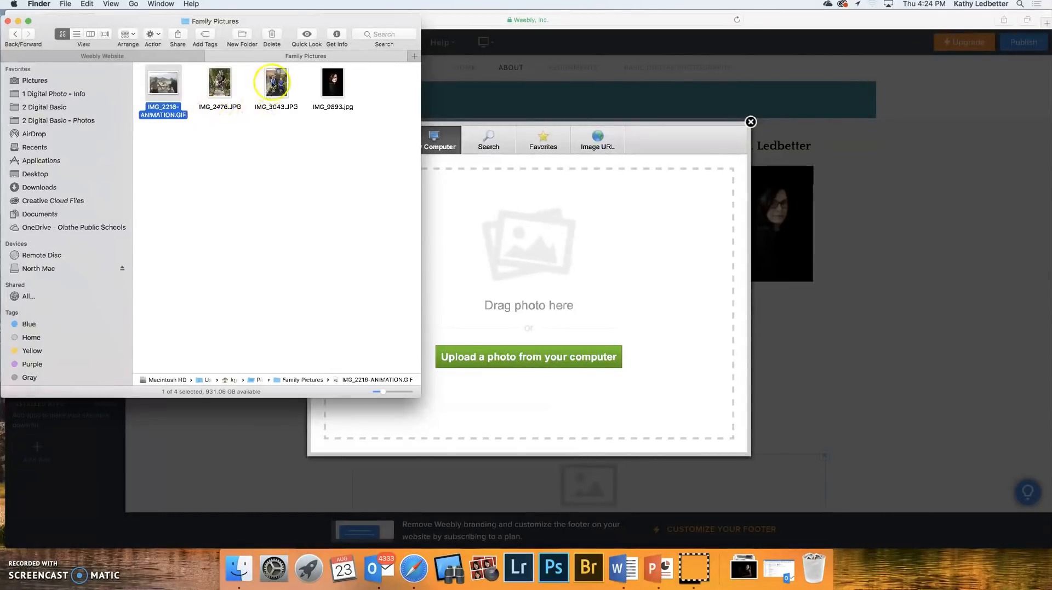
drag(276, 80, 485, 256)
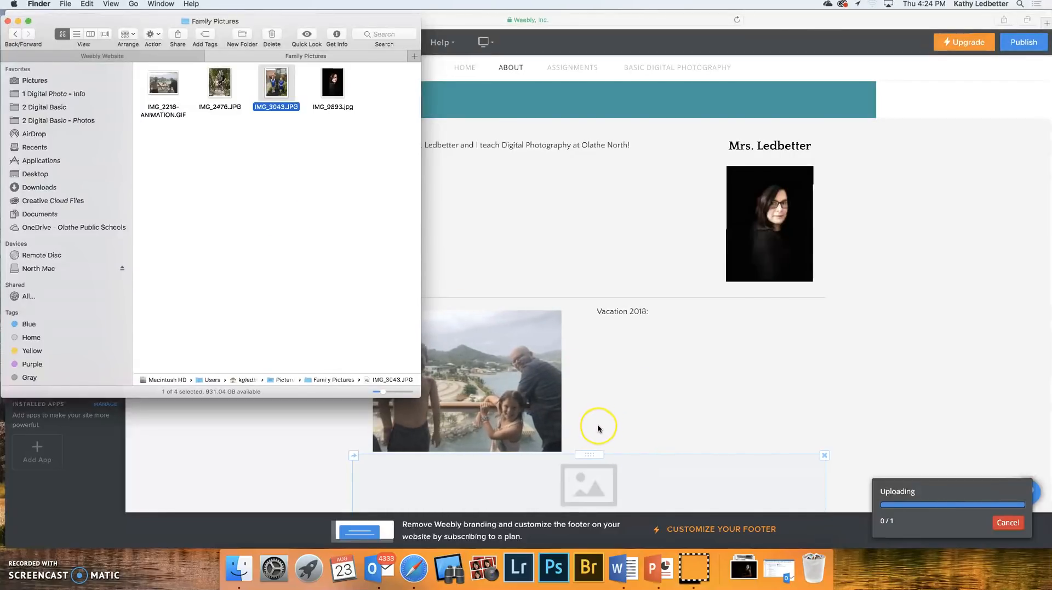
click(312, 427)
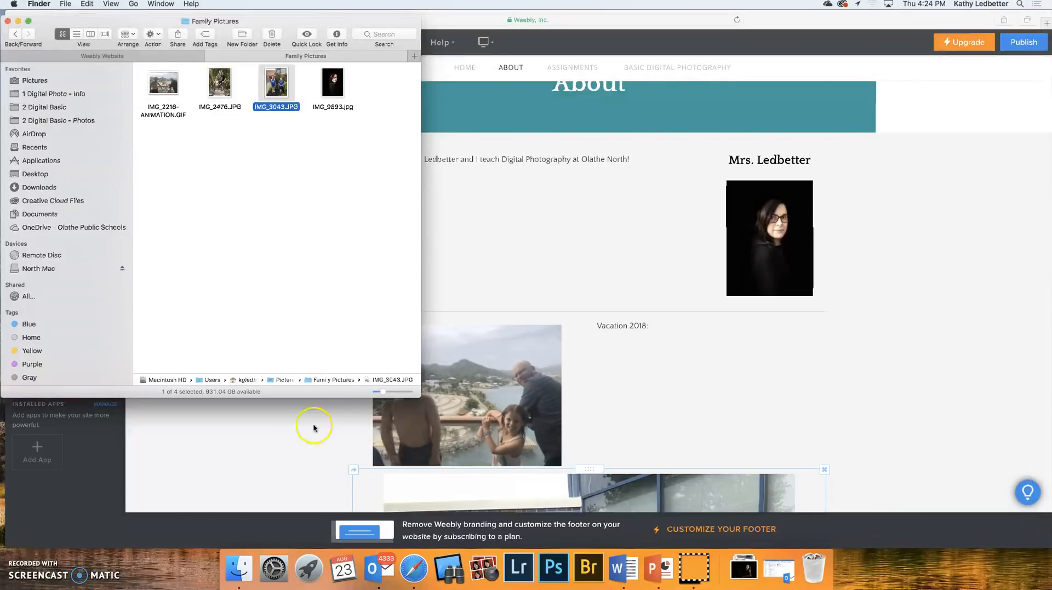
- Shrink the school photo proportionally to about one third of its width
scroll(639, 435, down, 10)
scroll(599, 396, down, 3)
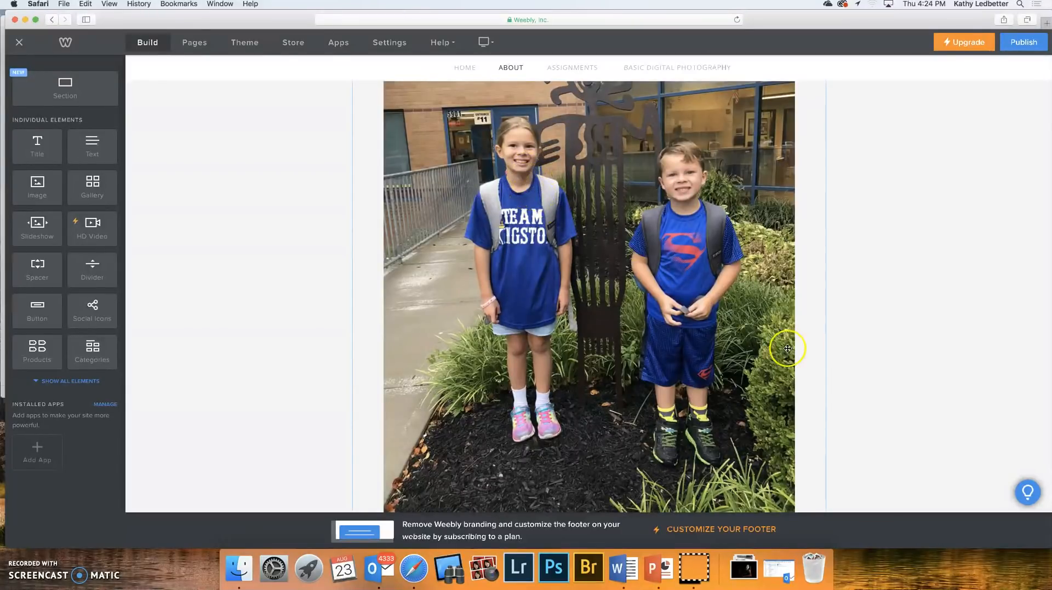
scroll(787, 349, down, 2)
drag(792, 482, 764, 416)
drag(761, 482, 610, 159)
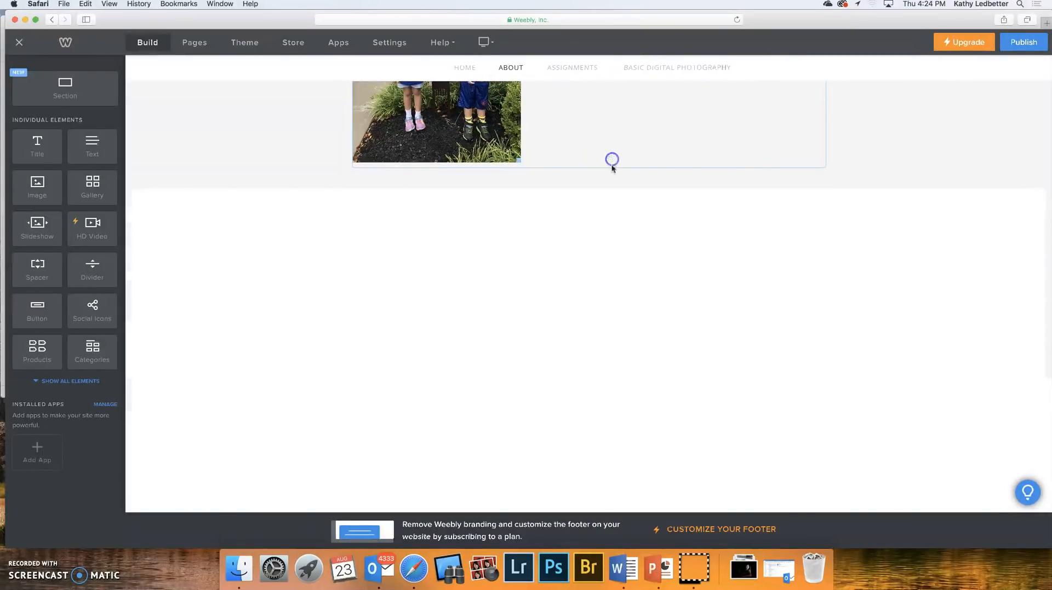
scroll(612, 165, up, 10)
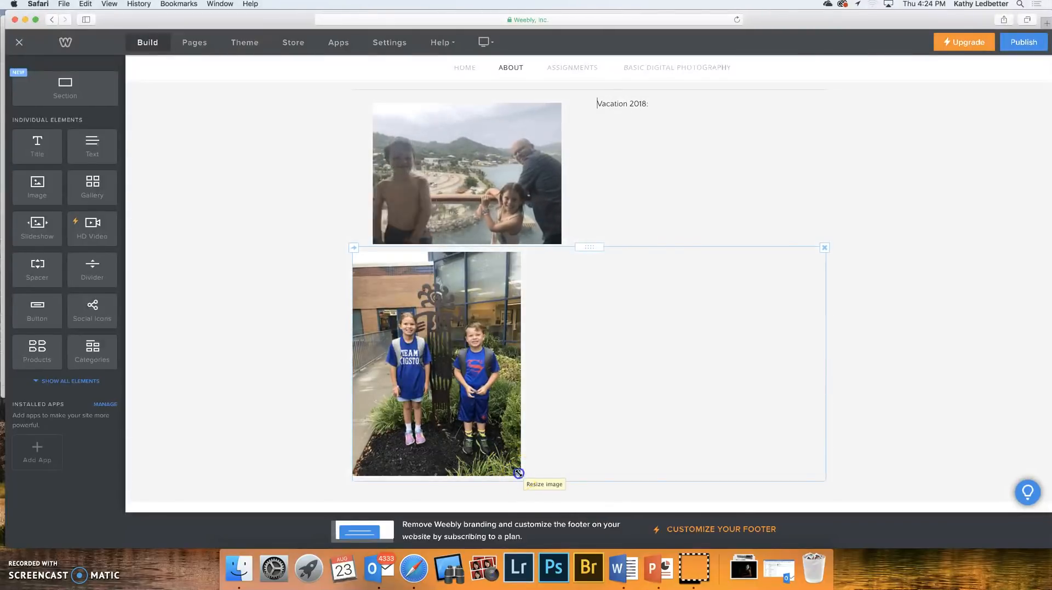
drag(518, 473, 499, 443)
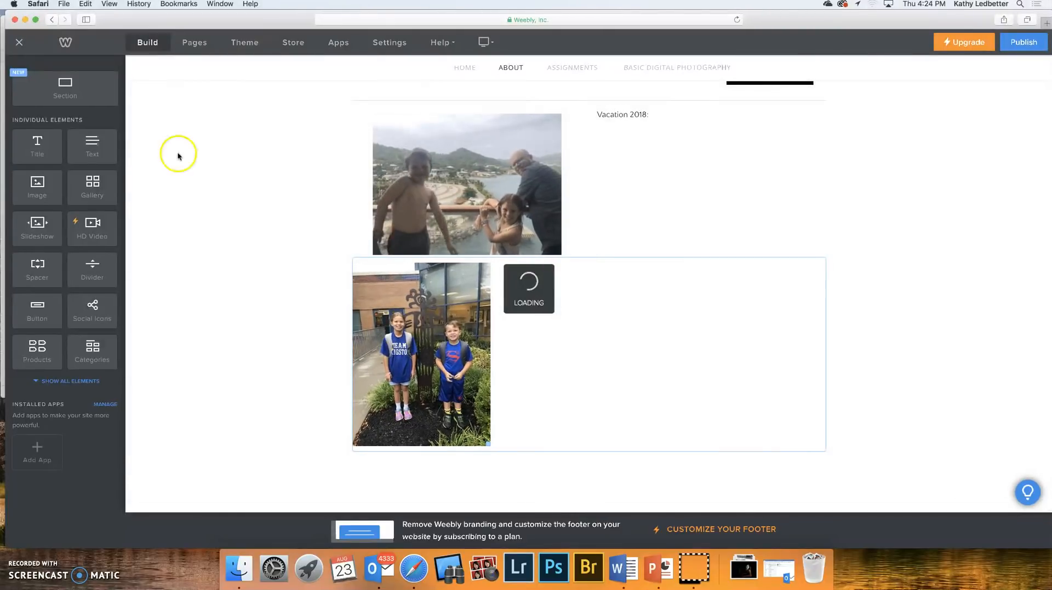
- Add a Text element to the left of the school photo and widen the text column so the photo column is narrower
drag(86, 149, 322, 412)
click(414, 437)
scroll(470, 431, down, 5)
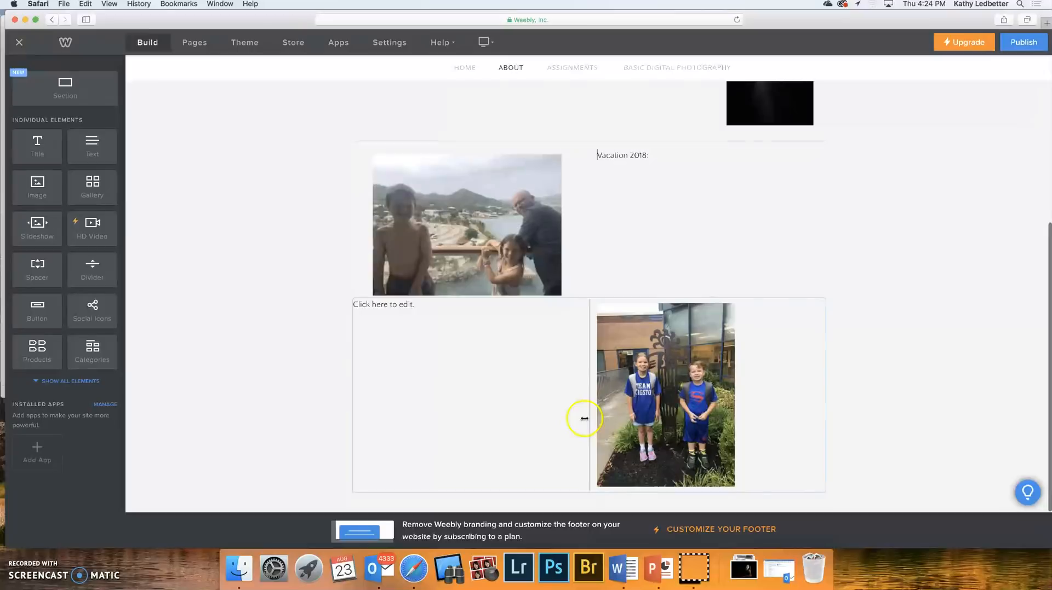
drag(592, 421, 661, 425)
- Enter "Kindergarten & 3rd Grade - 2018" as the text beside the school photo
click(417, 304)
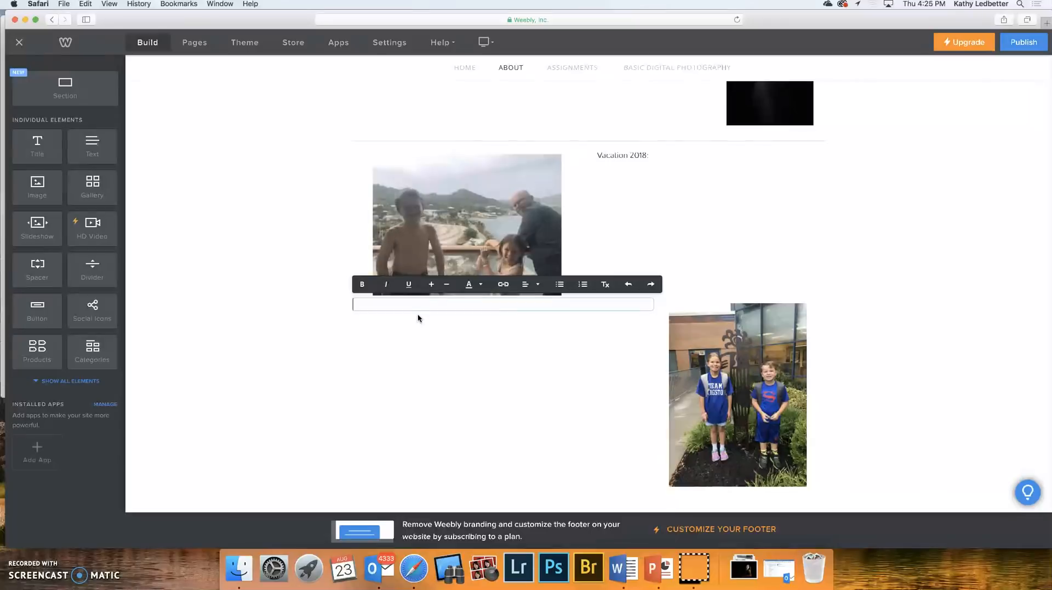
text(Kindergr)
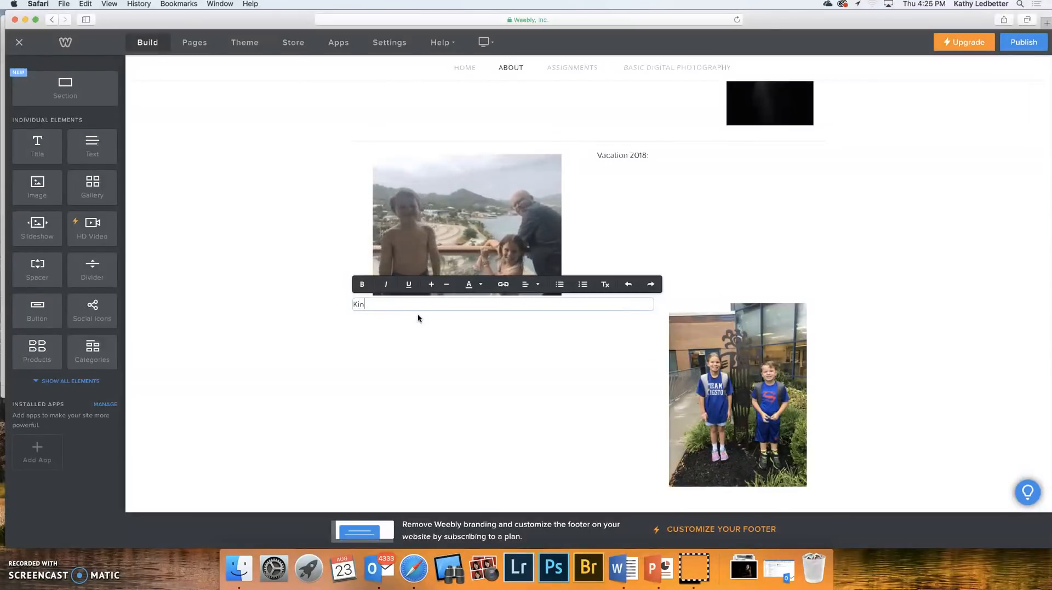
key(BackSpace)
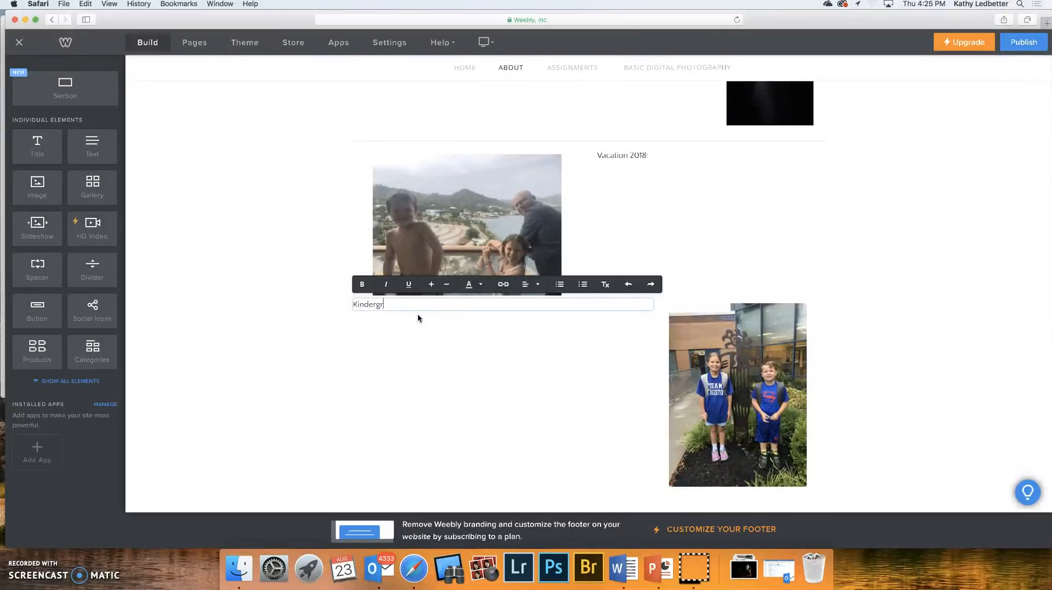
text(arten)
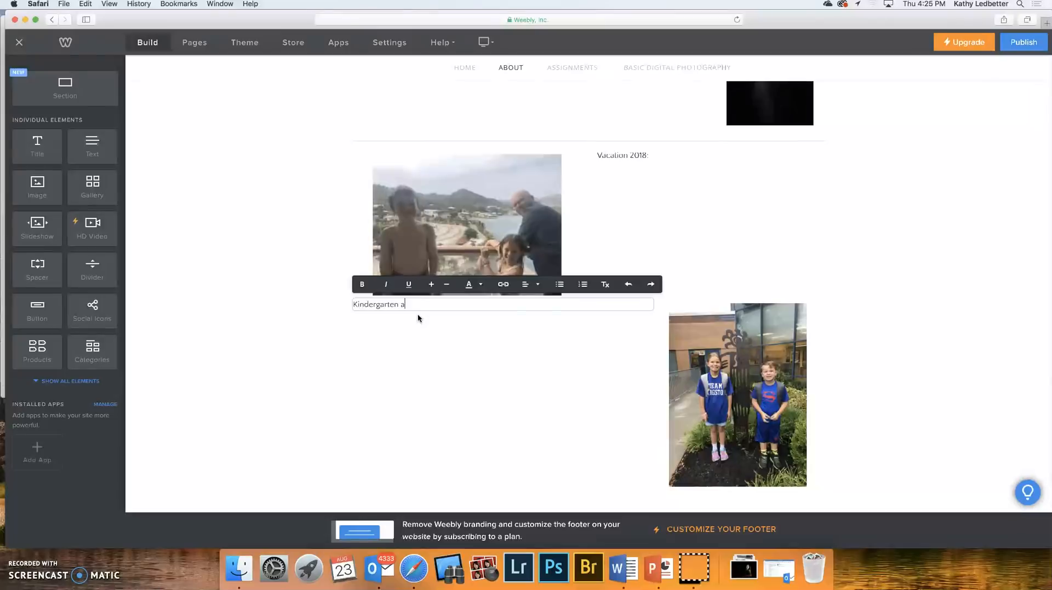
text( & 3rd Grade)
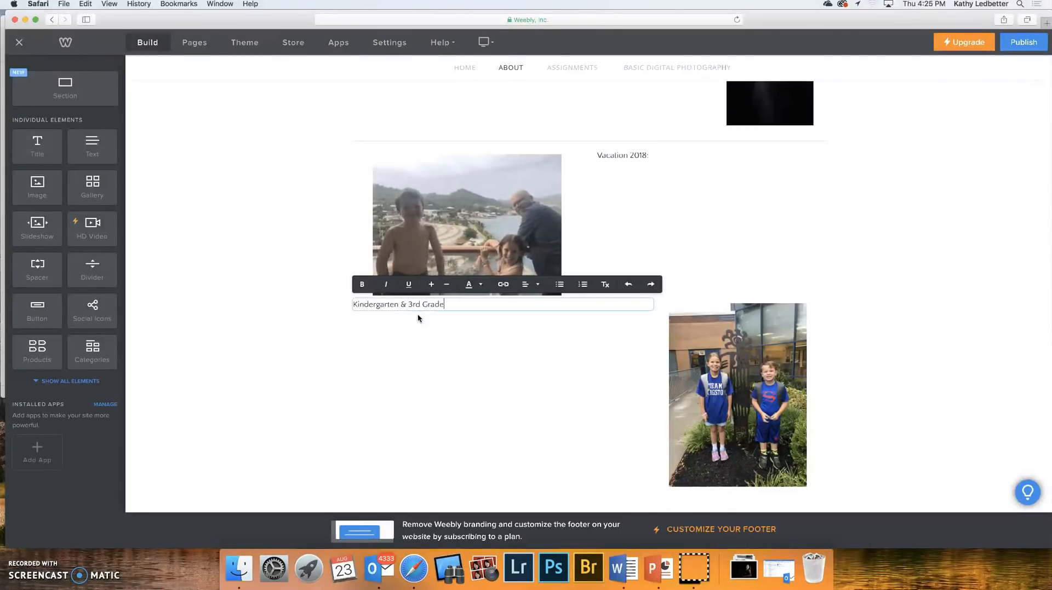
text( - 2018)
- Increase the font size of the whole "Kindergarten & 3rd Grade - 2018" caption
click(473, 304)
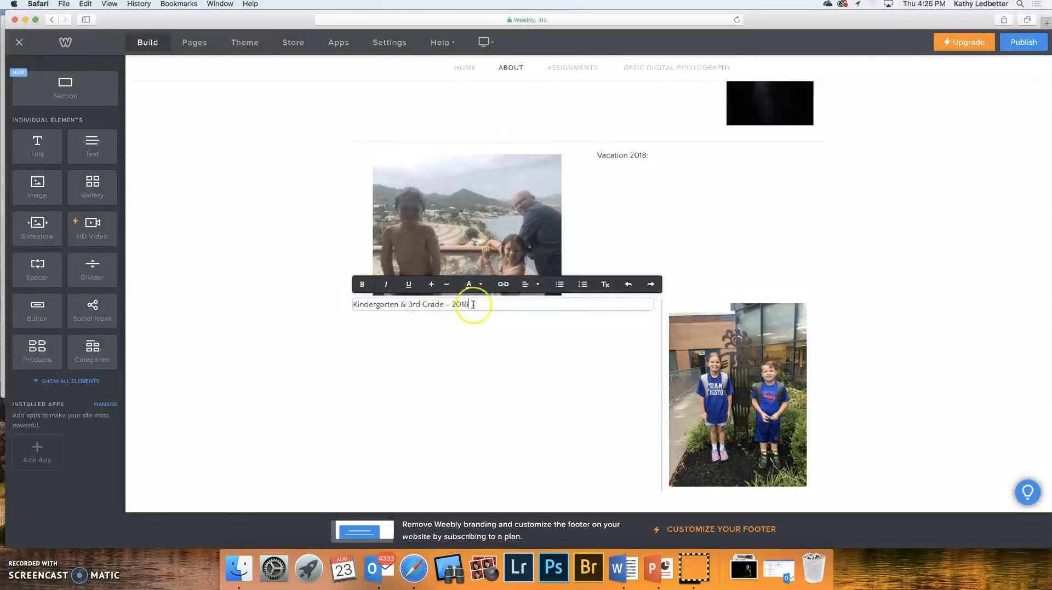
drag(382, 302, 340, 302)
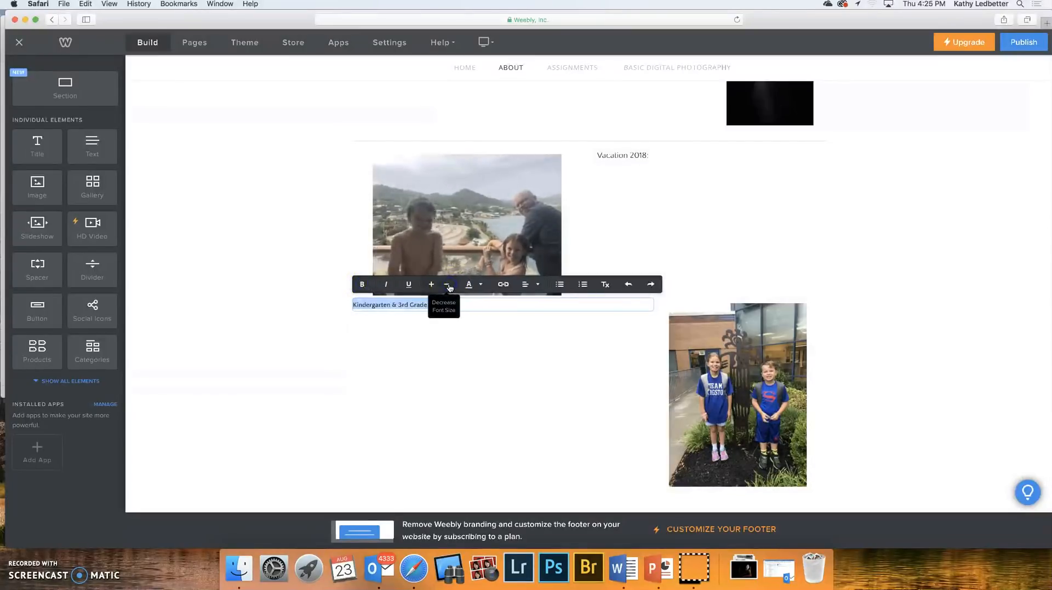
click(432, 285)
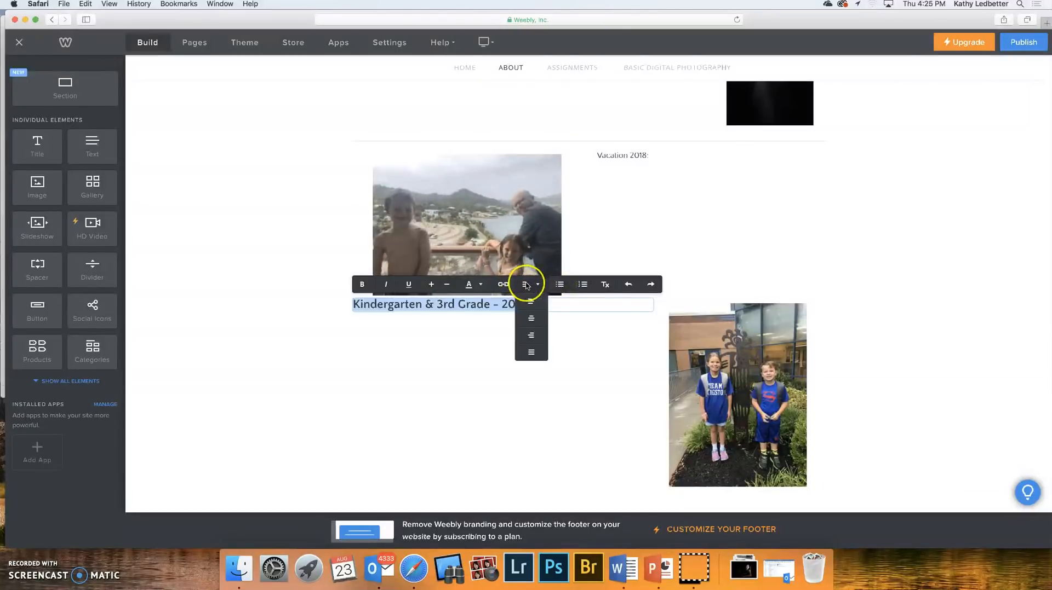
- Center the "Kindergarten & 3rd Grade - 2018" caption and lower it beside the school photo by adding an enlarged Spacer above it
click(531, 319)
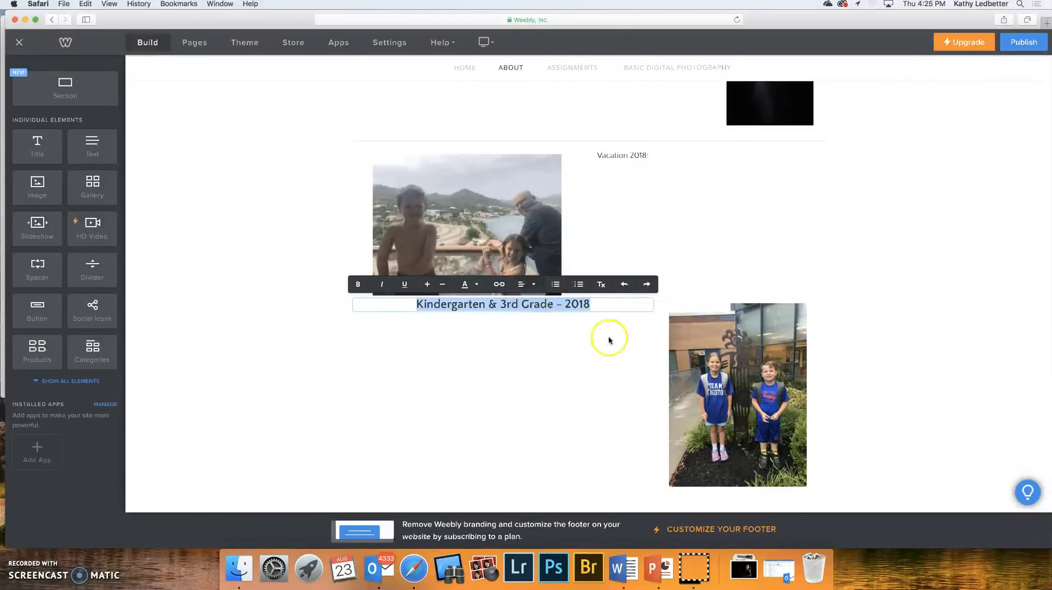
click(542, 423)
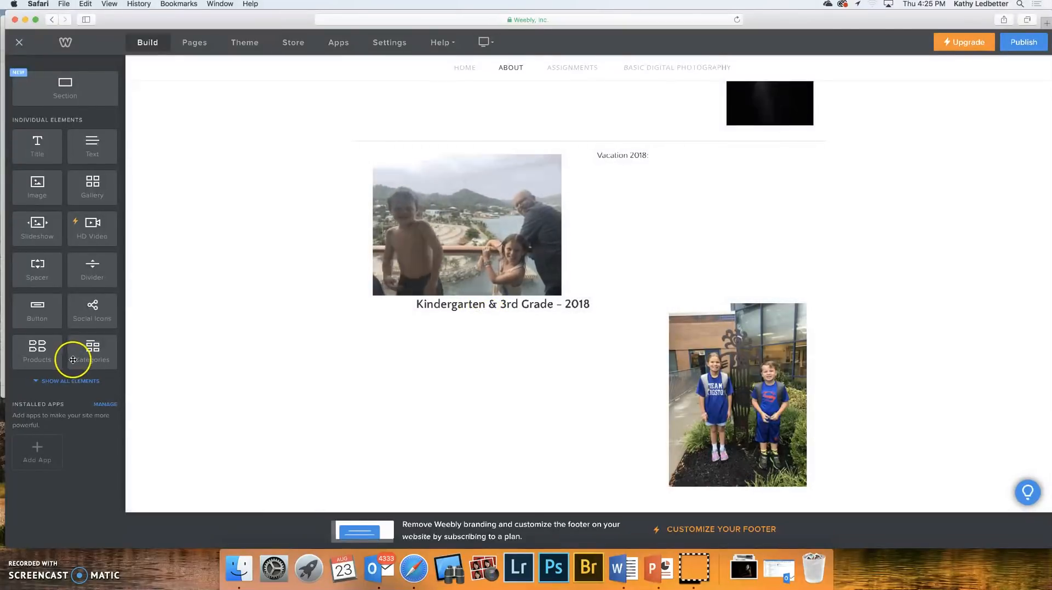
drag(33, 267, 421, 318)
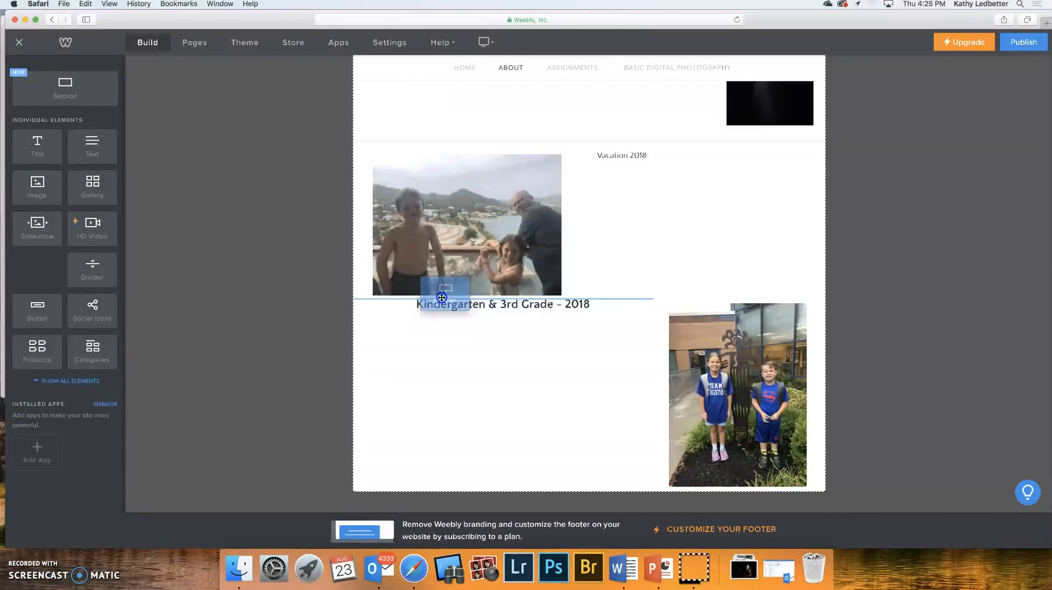
drag(442, 297, 442, 303)
click(550, 323)
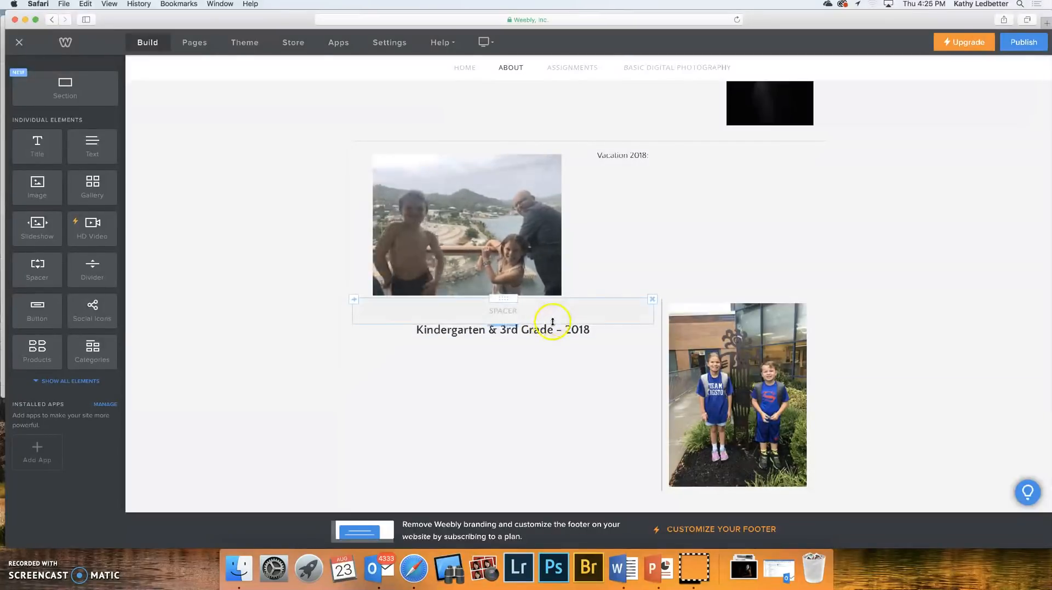
drag(551, 324, 559, 363)
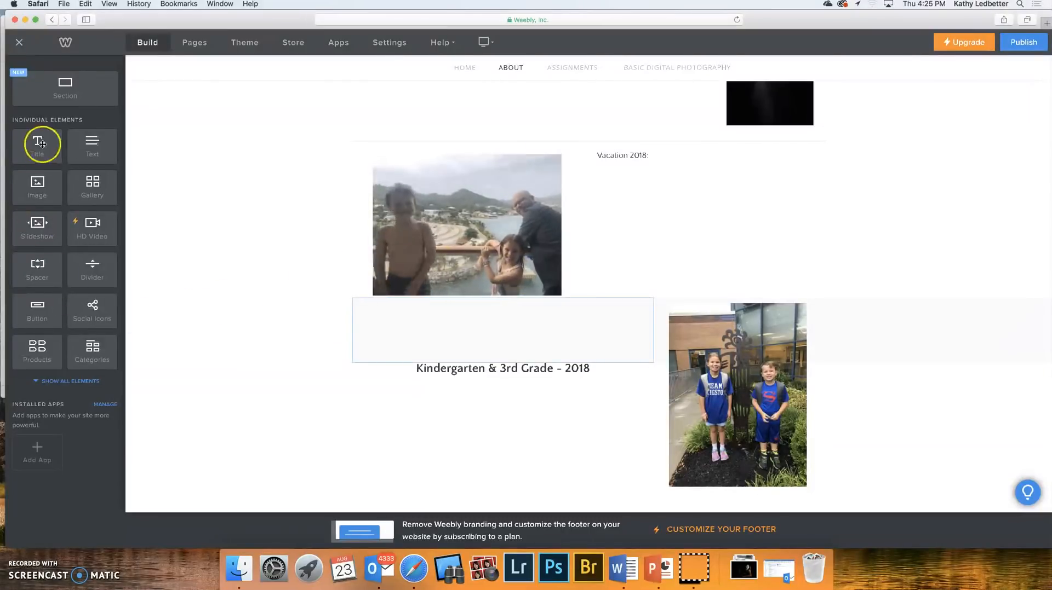
- Add a Text element below the "Kindergarten & 3rd Grade - 2018" caption, leaving its placeholder text in place
drag(93, 149, 484, 394)
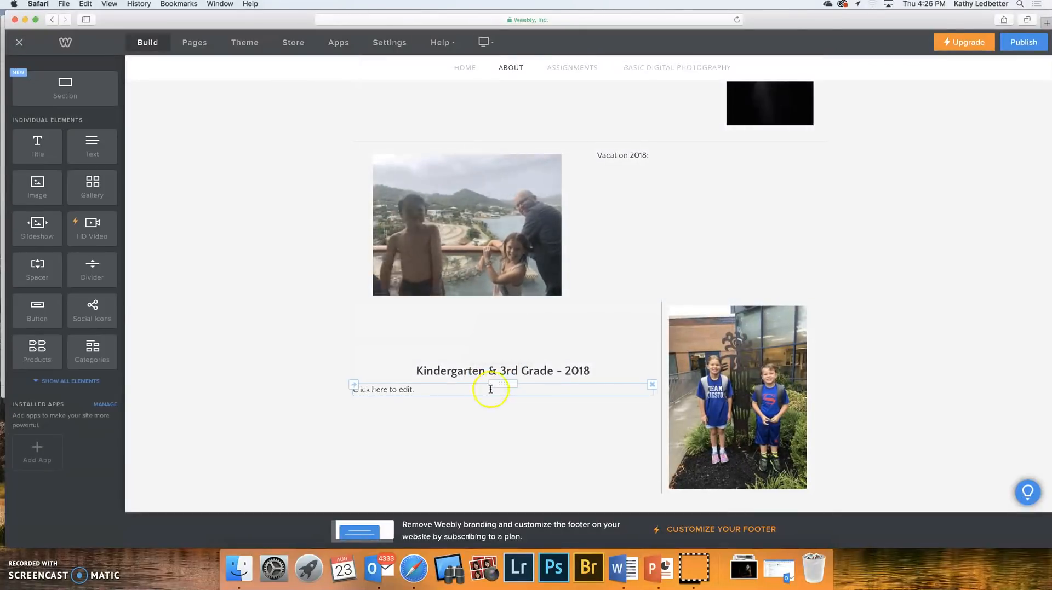
click(420, 391)
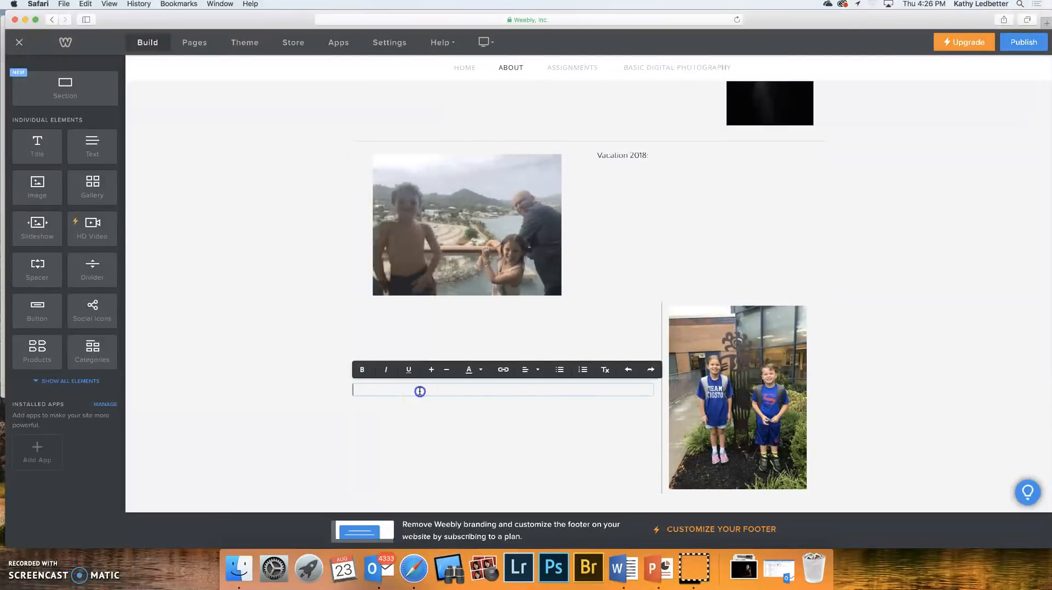
click(525, 373)
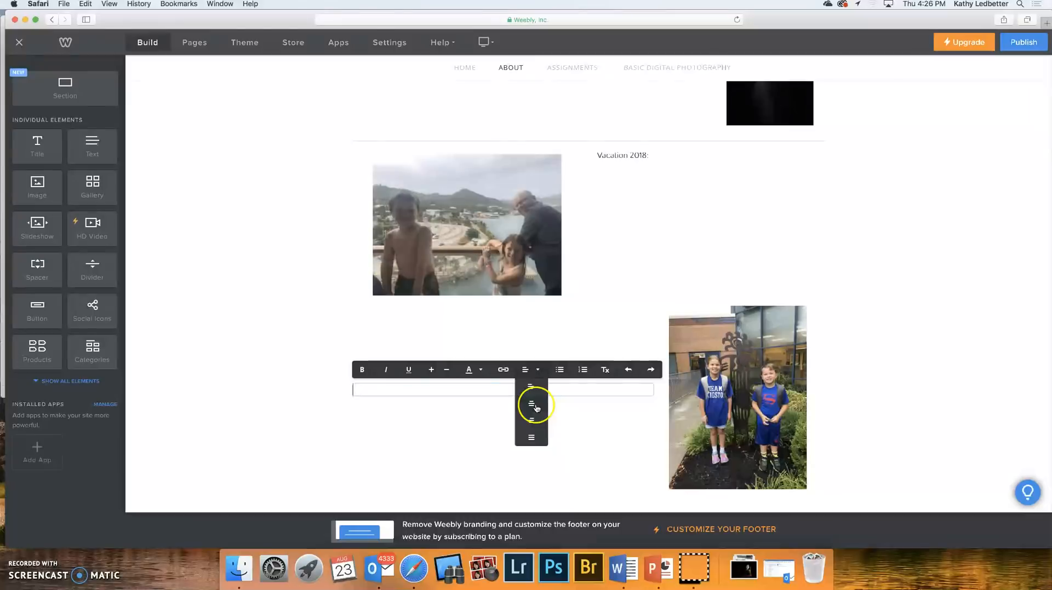
scroll(634, 415, up, 5)
scroll(625, 423, down, 5)
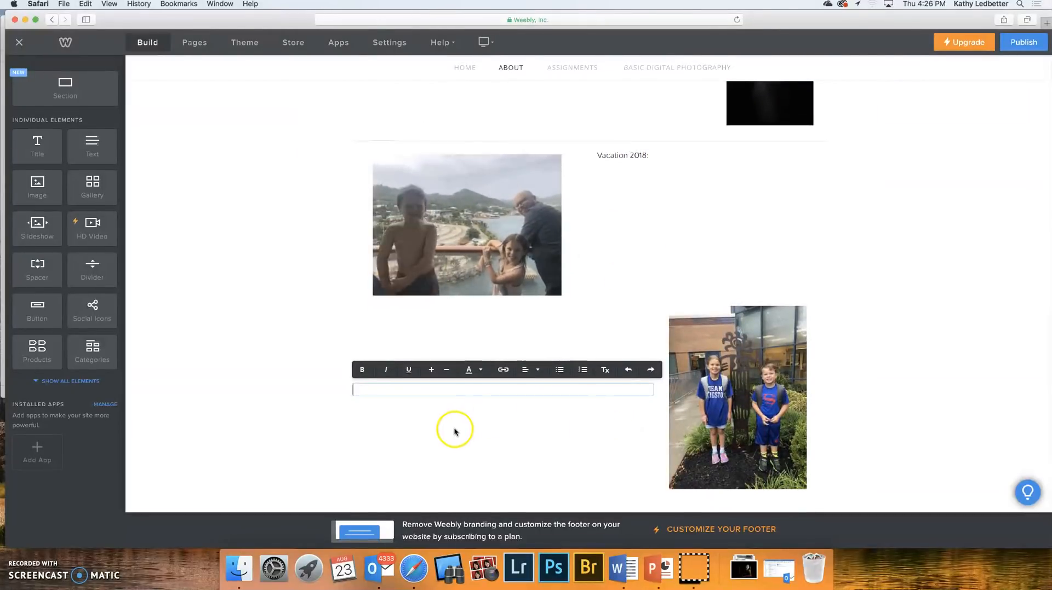
click(233, 432)
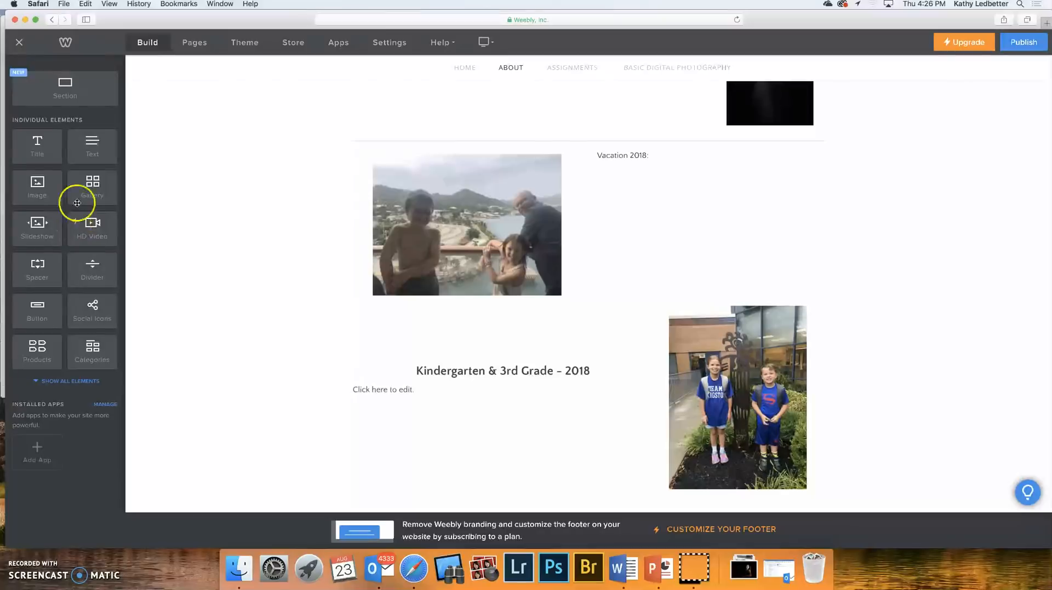
- Add a full-width Gallery element at the end of the About page, beneath the school photo and its caption
drag(92, 186, 632, 500)
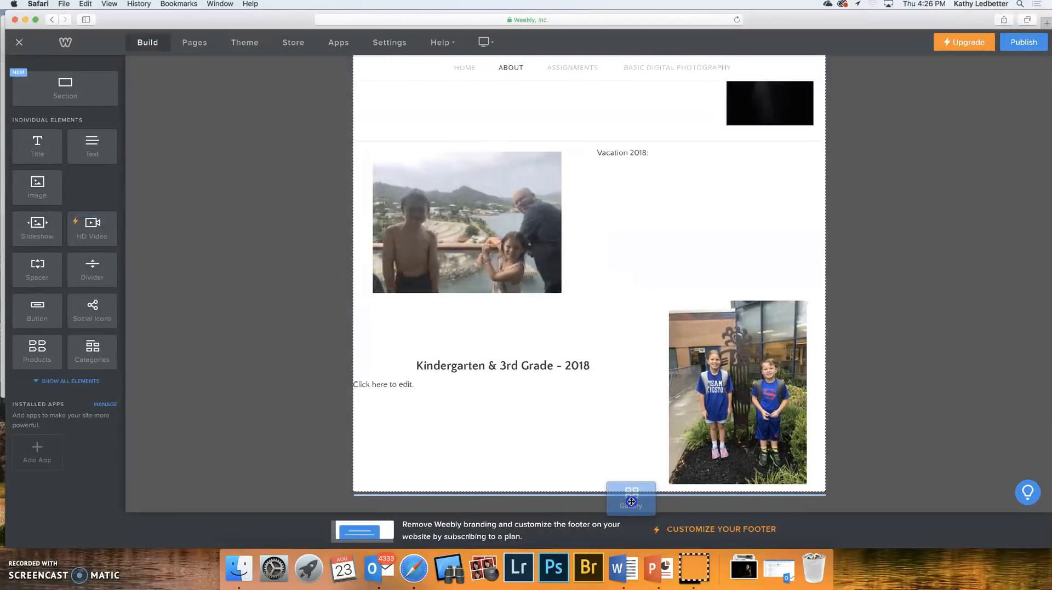
drag(631, 502, 631, 501)
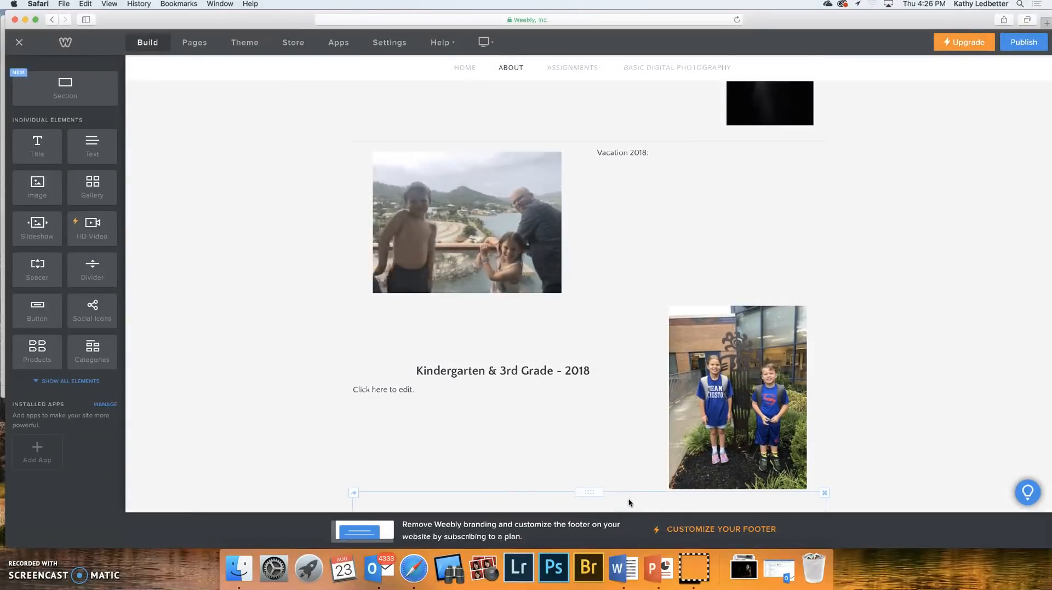
scroll(629, 503, down, 4)
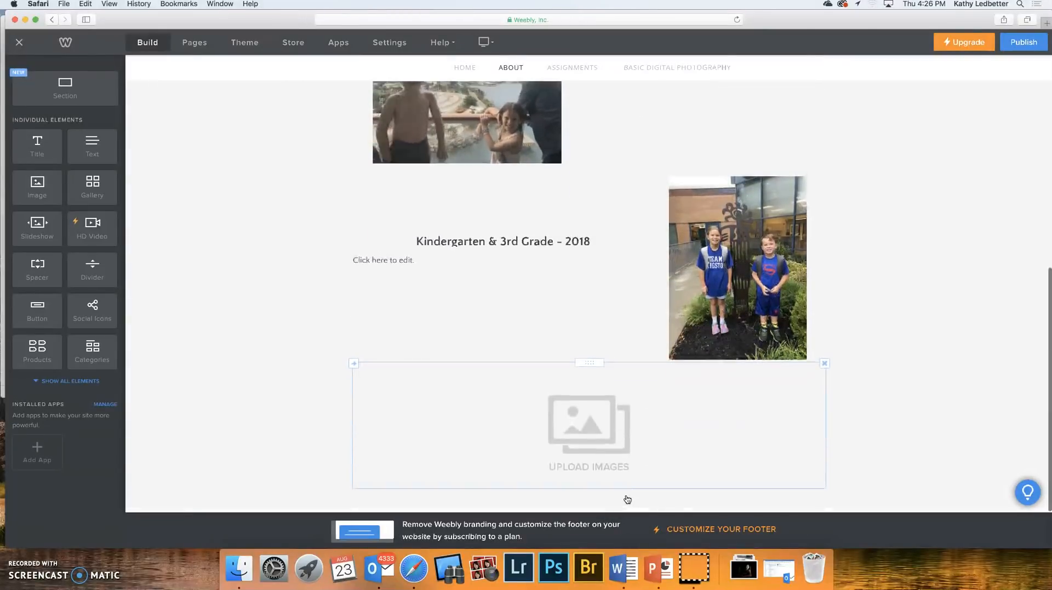
- Upload all four images from the Family Pictures folder to the new gallery
click(587, 433)
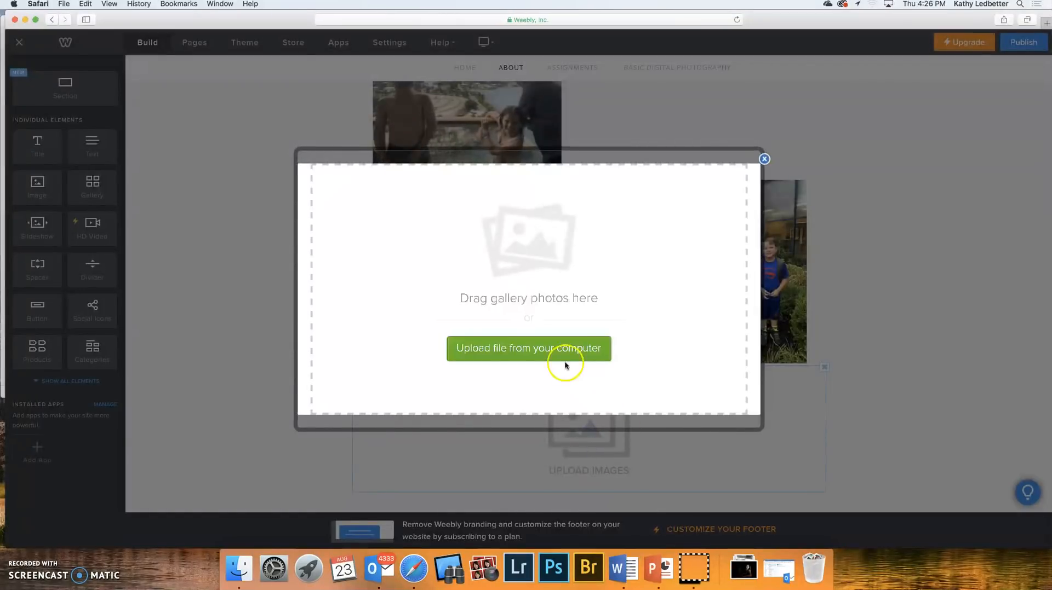
click(239, 569)
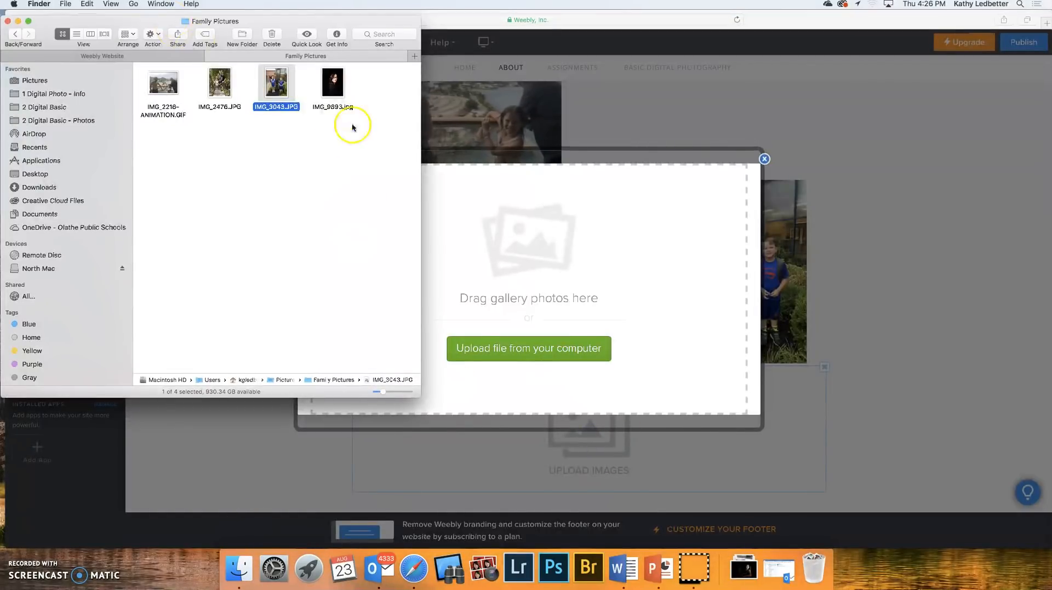
click(330, 142)
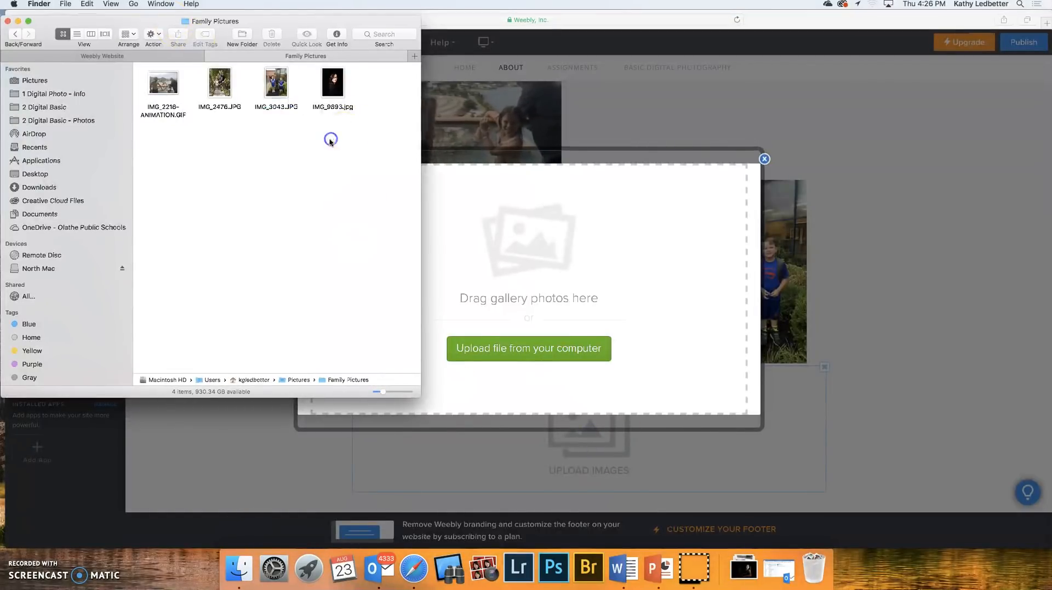
click(219, 82)
click(166, 169)
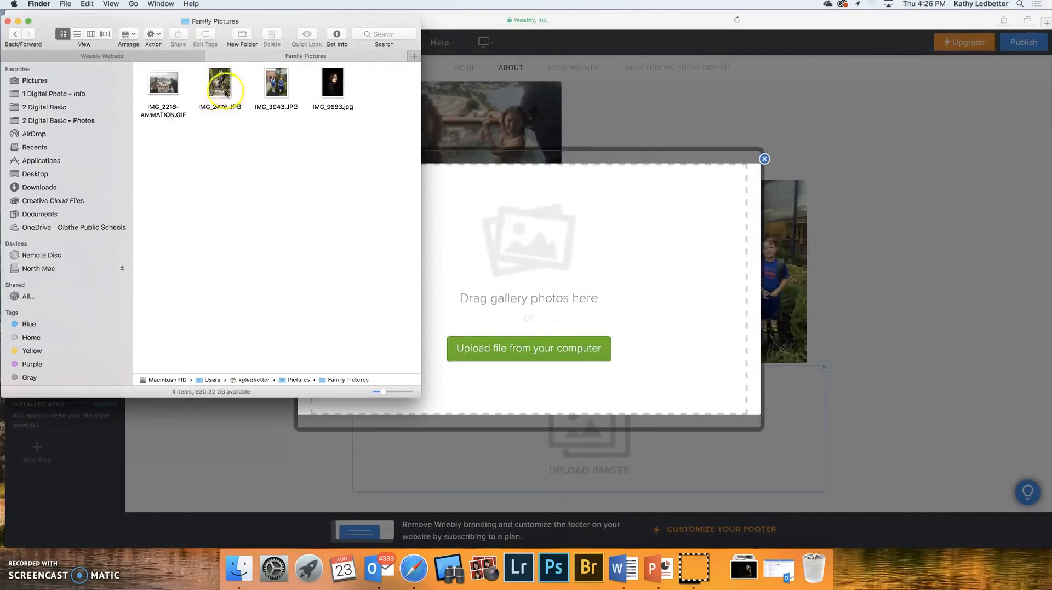
click(221, 84)
drag(163, 158, 623, 255)
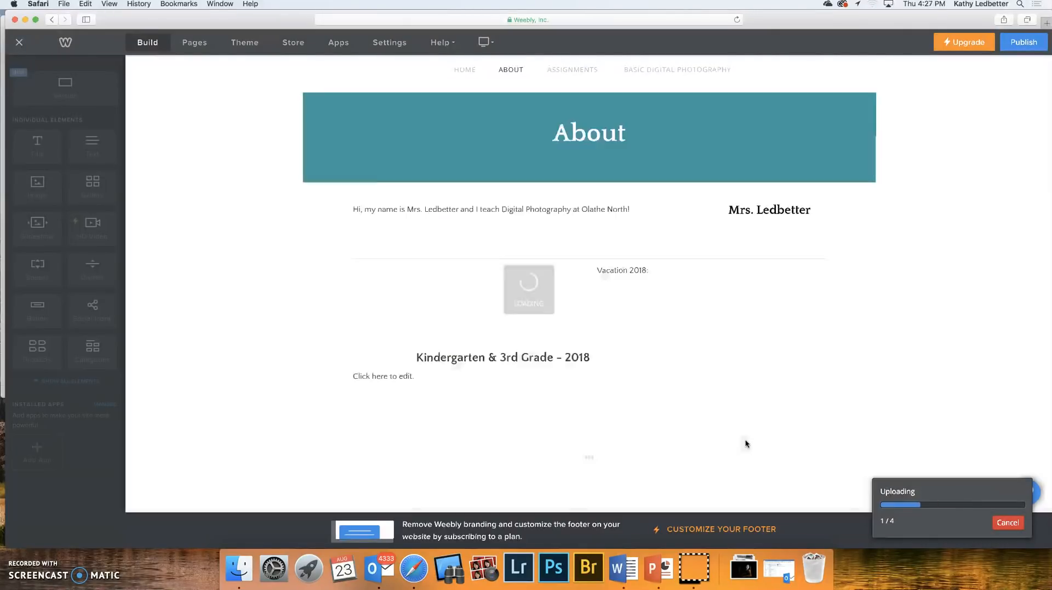
scroll(728, 446, down, 6)
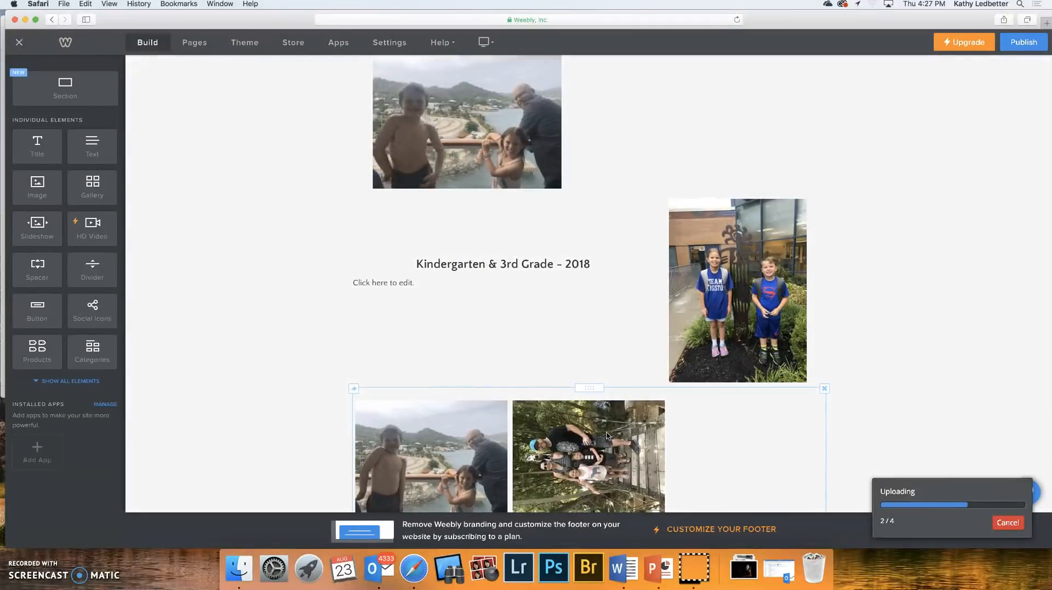
scroll(611, 433, down, 2)
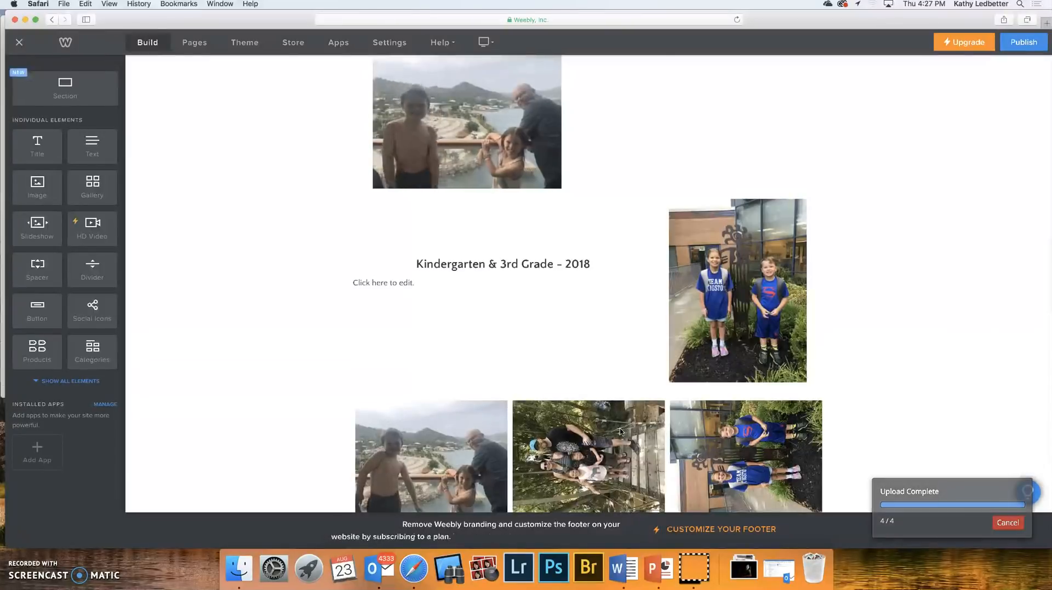
- Arrange the gallery in four columns and delete the two sideways photos from it
scroll(620, 432, down, 5)
click(630, 425)
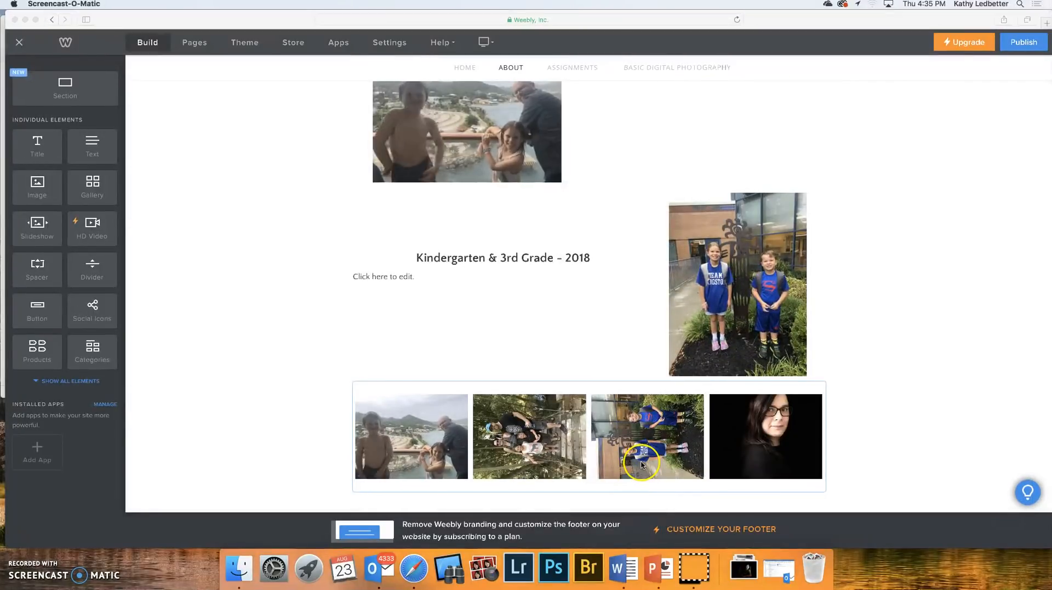
click(536, 437)
click(532, 428)
click(524, 423)
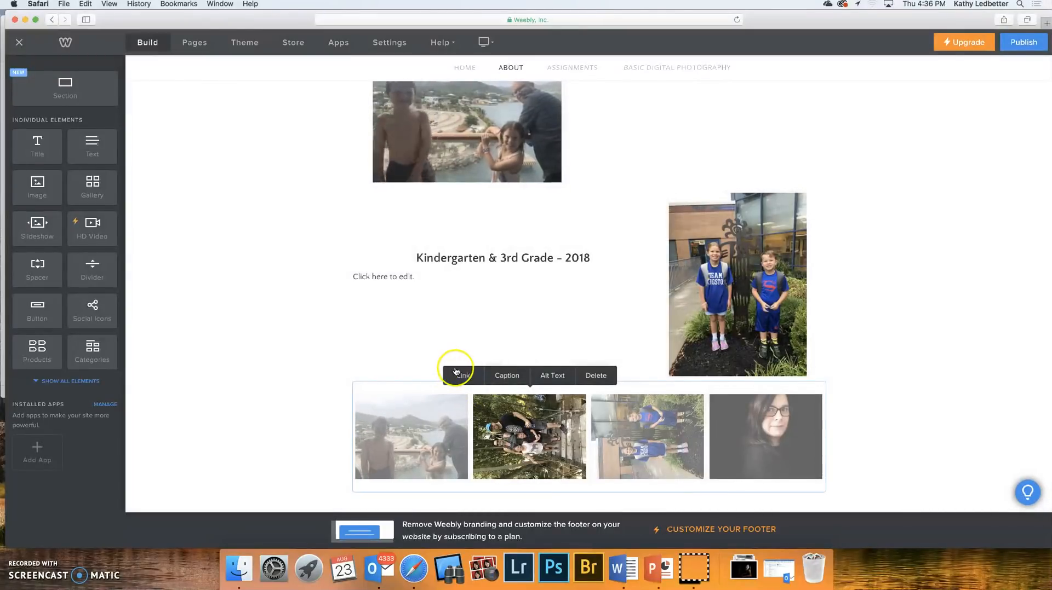
click(594, 375)
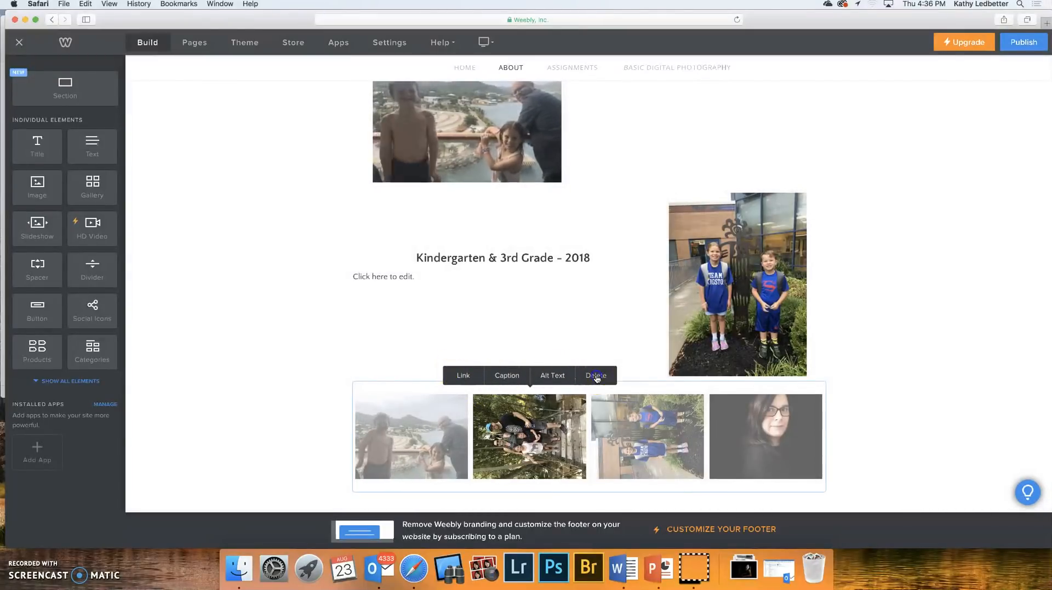
mouse_move(540, 443)
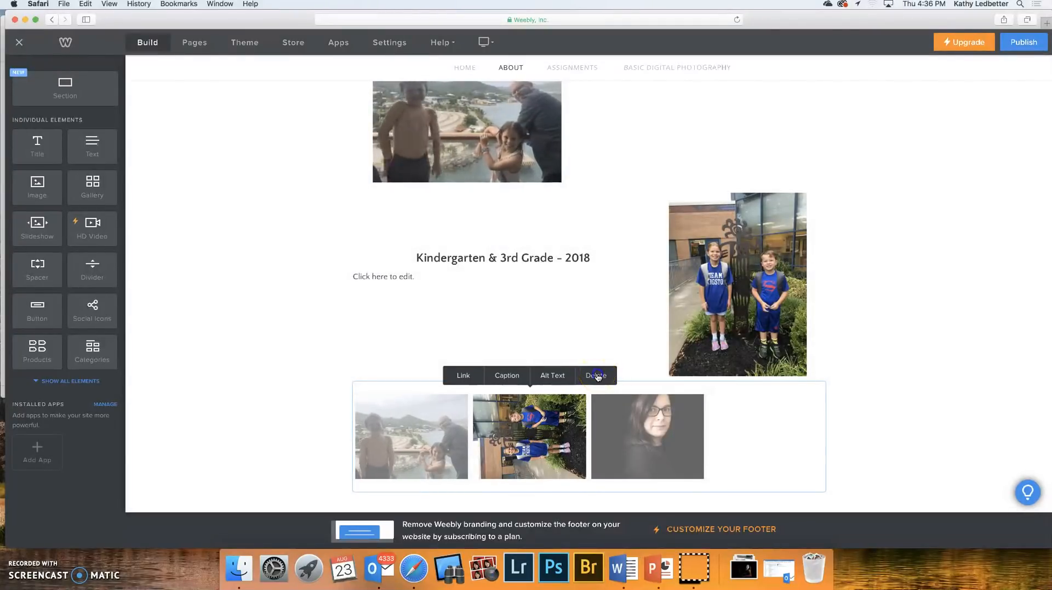
click(597, 377)
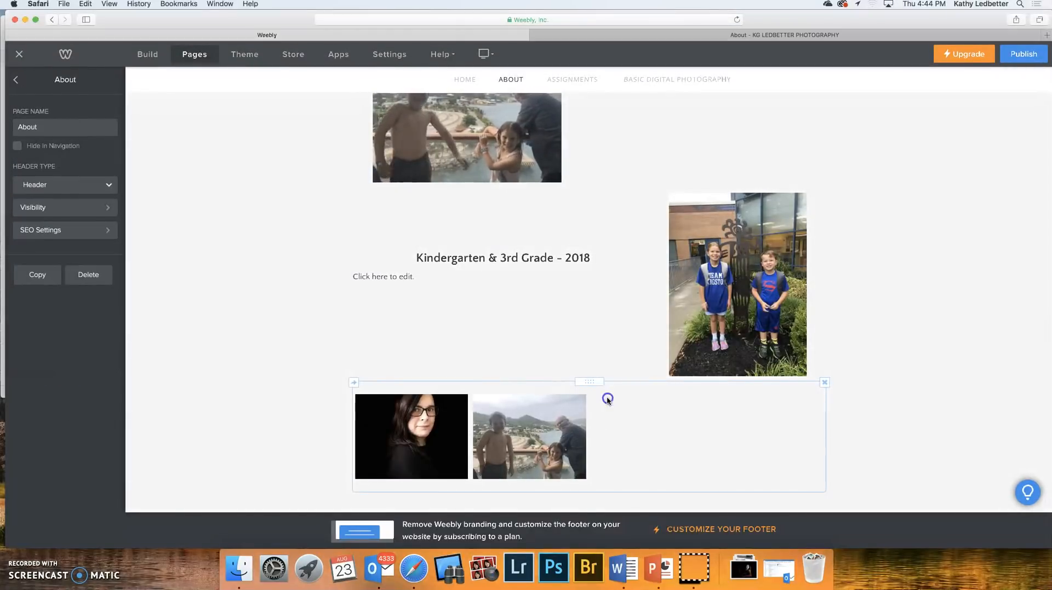
- Open the gallery's settings to review the options for adding images, columns, spacing and captions
click(607, 400)
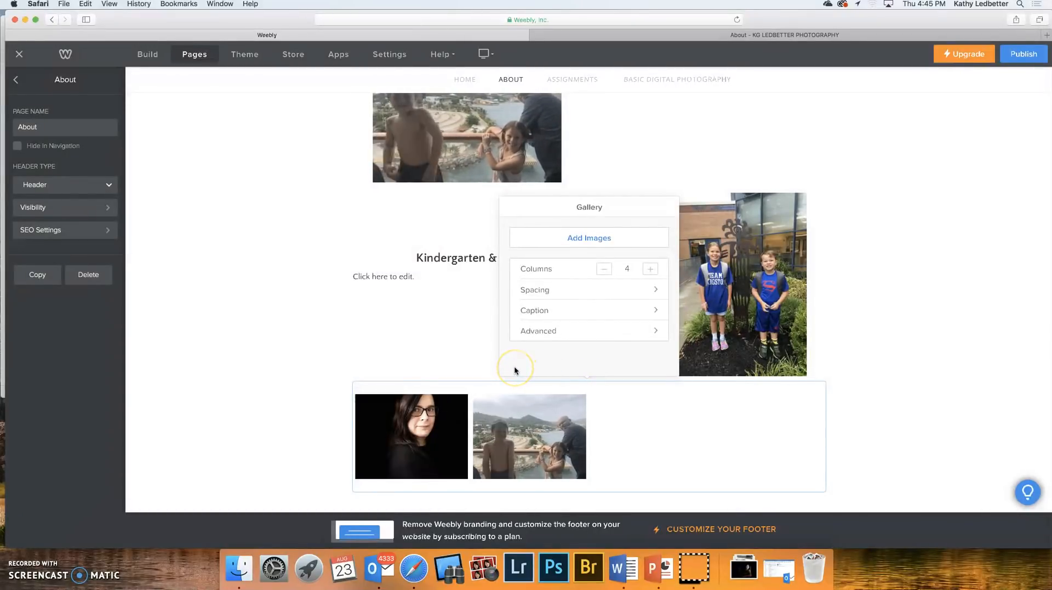
click(514, 371)
click(606, 432)
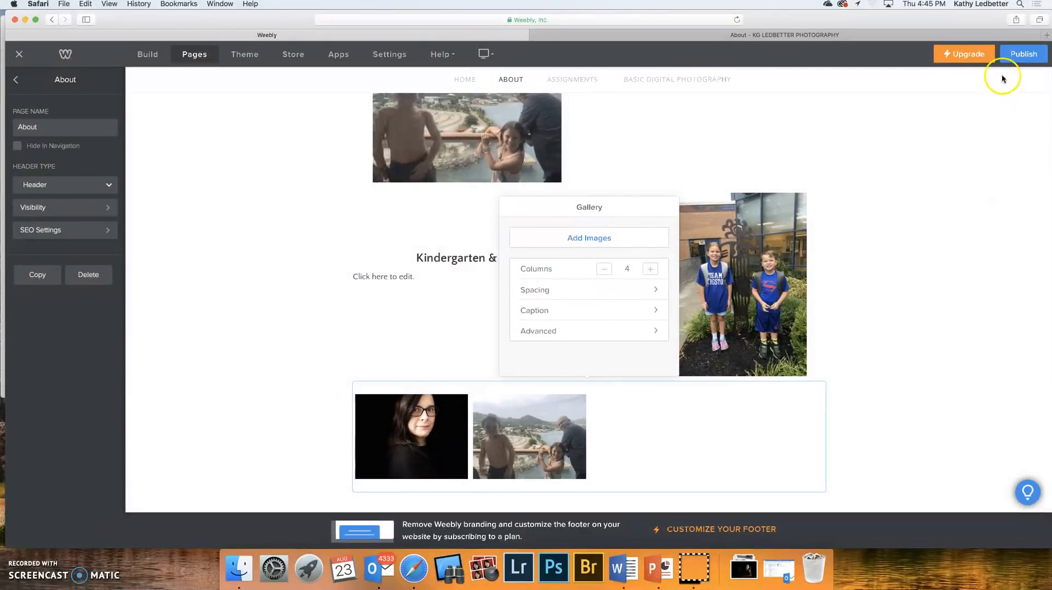
- Publish the website and dismiss the publishing confirmation
click(1023, 55)
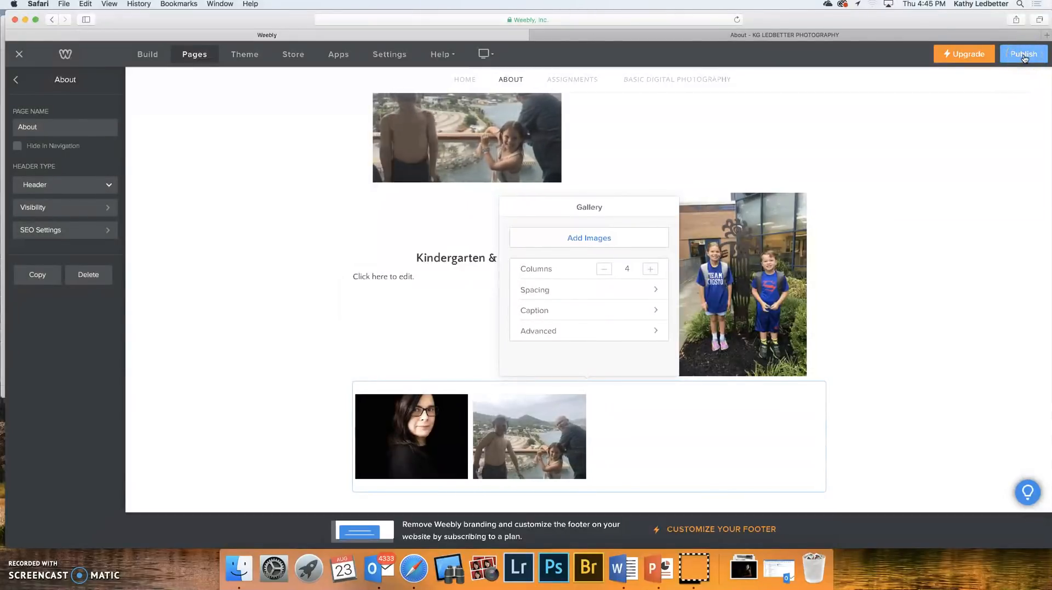
click(1021, 55)
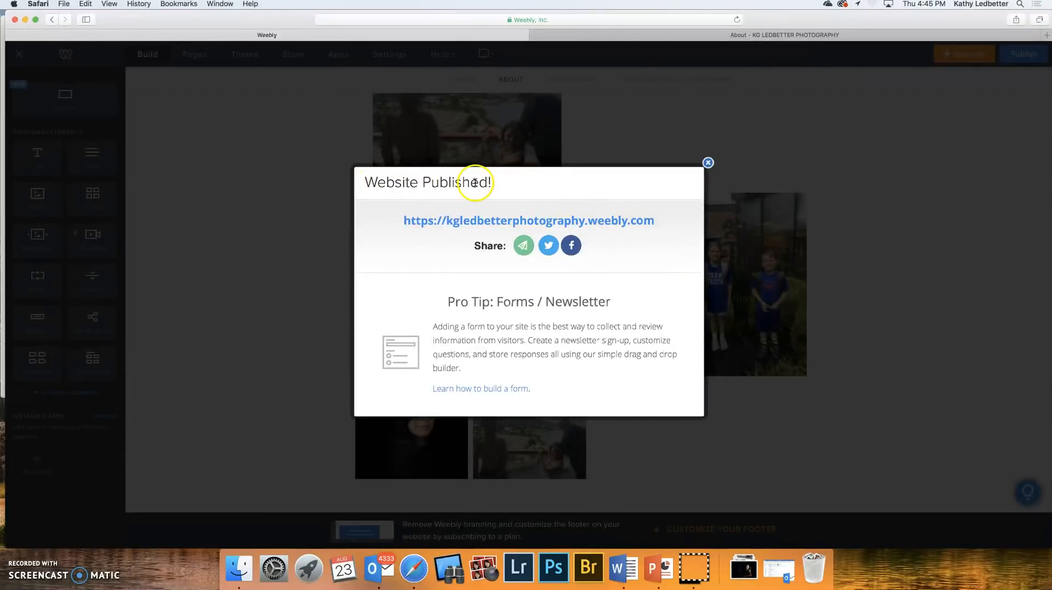
click(707, 163)
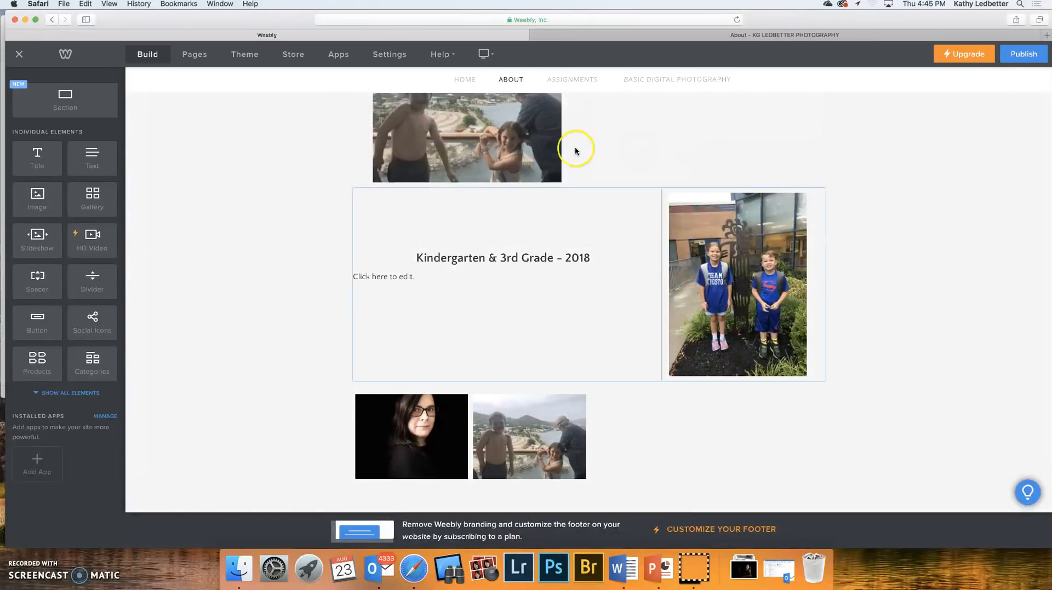